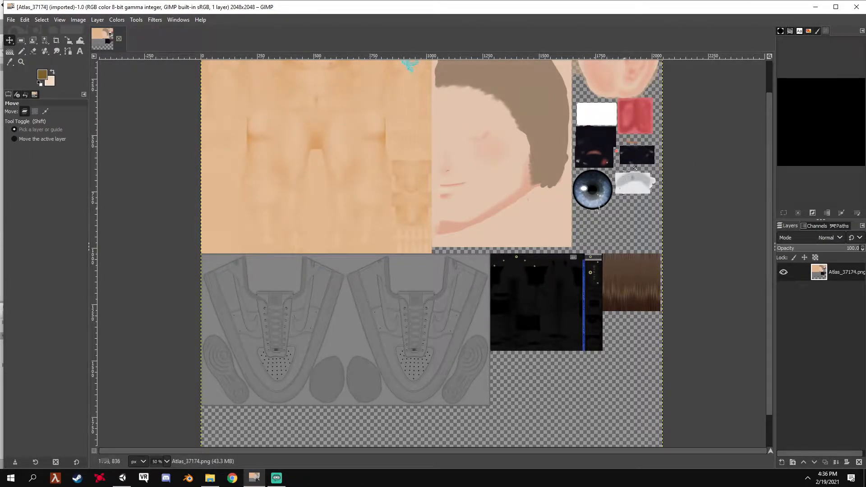
Step: Open Blue pts.png from the AVATAR FILE ATLAS folder for editing in Paint 3D
{"action": "left_click", "coordinate": [210, 478]}
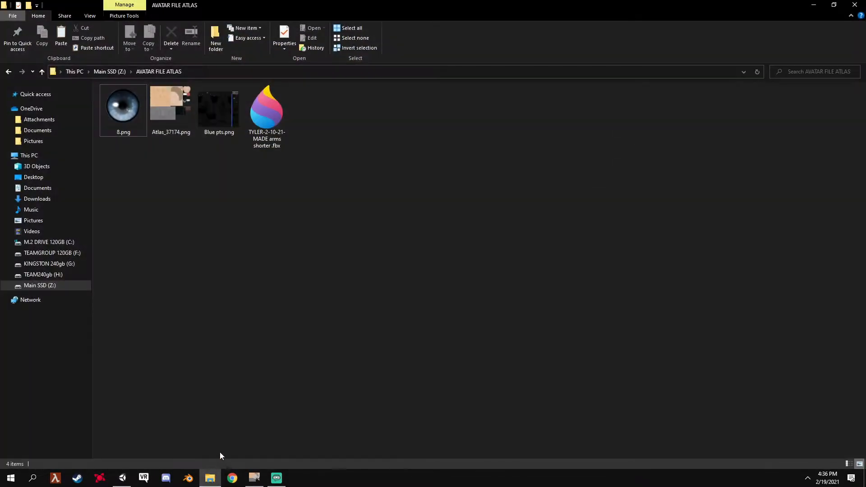
{"action": "left_click", "coordinate": [204, 121]}
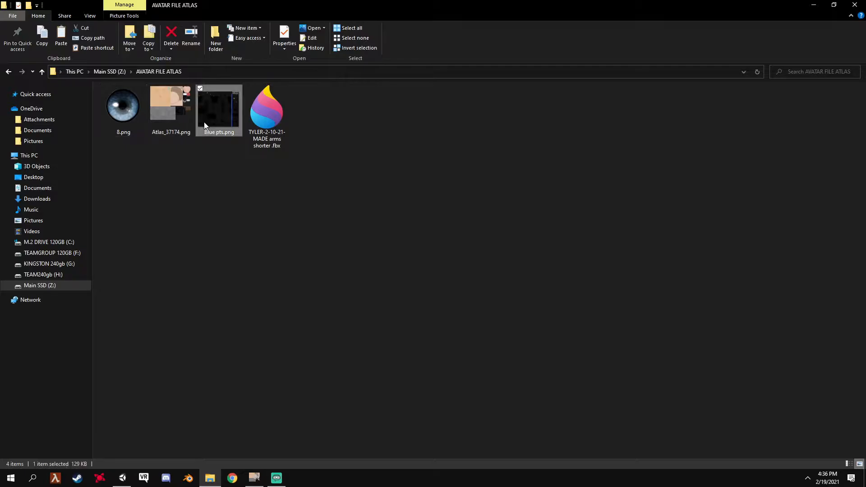
{"action": "right_click", "coordinate": [208, 118]}
{"action": "left_click", "coordinate": [234, 155]}
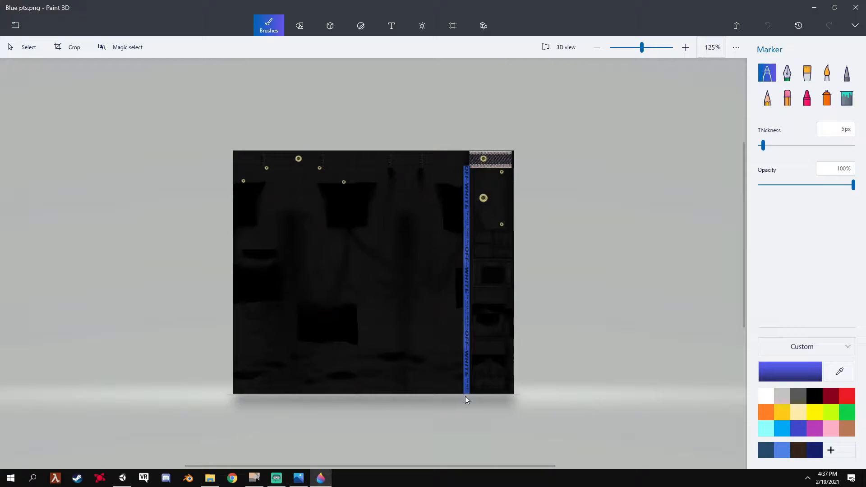
Step: Crop the image tightly to the blue OFF-WHITE strip, 12 px wide and 405 px high
{"action": "left_click", "coordinate": [68, 46]}
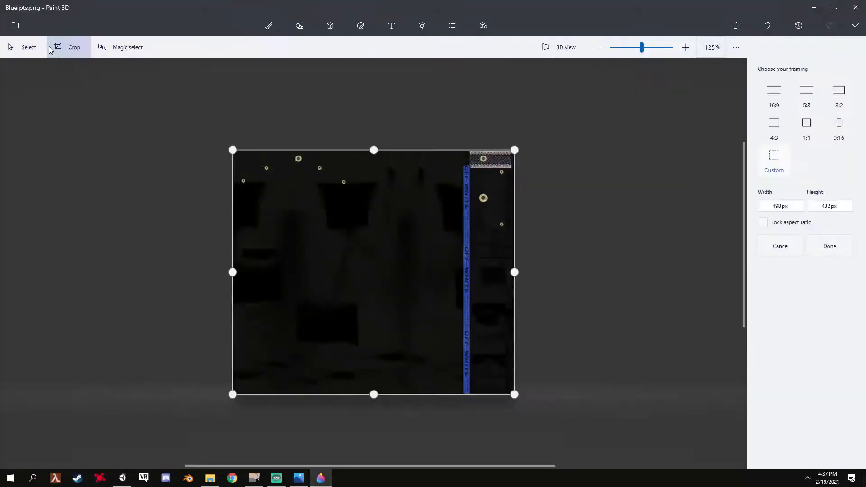
{"action": "left_click_drag", "start_coordinate": [231, 143], "coordinate": [477, 160]}
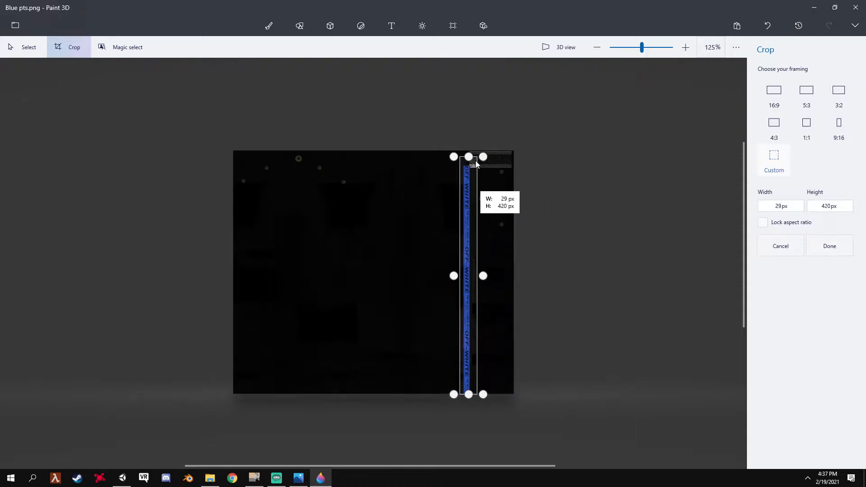
{"action": "scroll", "coordinate": [469, 164], "scroll_direction": "up", "scroll_amount": 5}
{"action": "scroll", "coordinate": [493, 160], "scroll_direction": "up", "scroll_amount": 4}
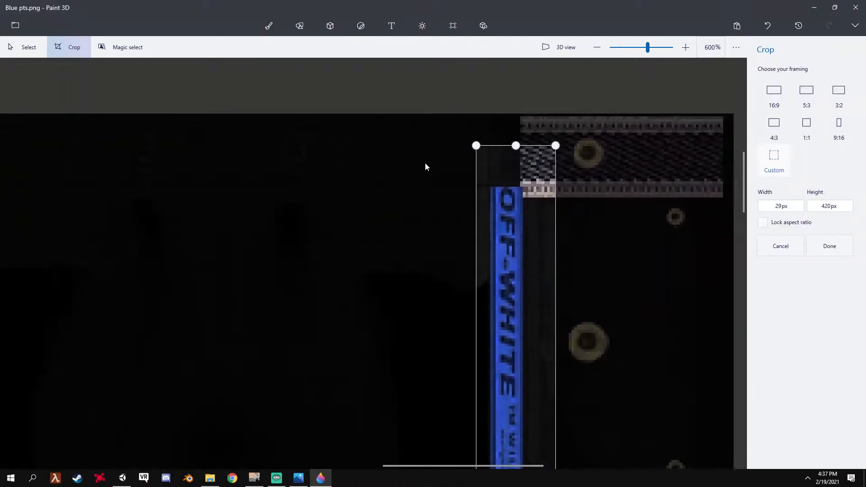
{"action": "left_click_drag", "start_coordinate": [368, 123], "coordinate": [383, 162]}
{"action": "left_click_drag", "start_coordinate": [449, 161], "coordinate": [444, 140]}
{"action": "scroll", "coordinate": [415, 167], "scroll_direction": "up", "scroll_amount": 8}
{"action": "scroll", "coordinate": [451, 311], "scroll_direction": "down", "scroll_amount": 6}
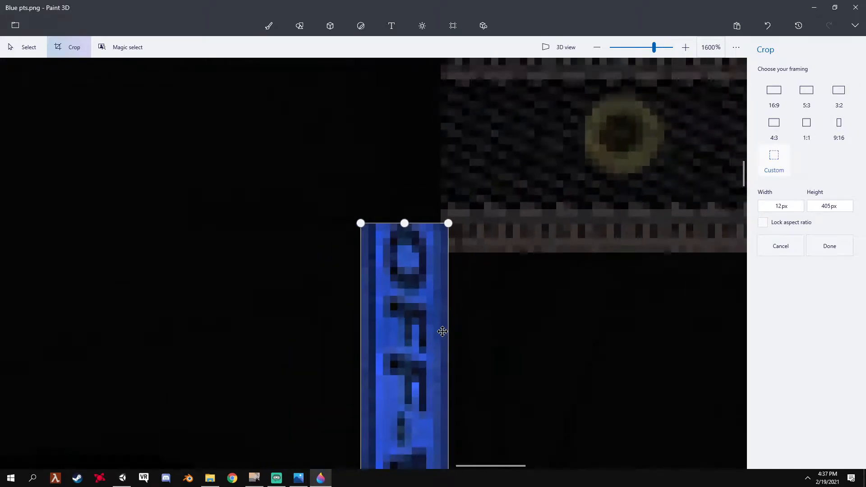
{"action": "scroll", "coordinate": [455, 334], "scroll_direction": "down", "scroll_amount": 10}
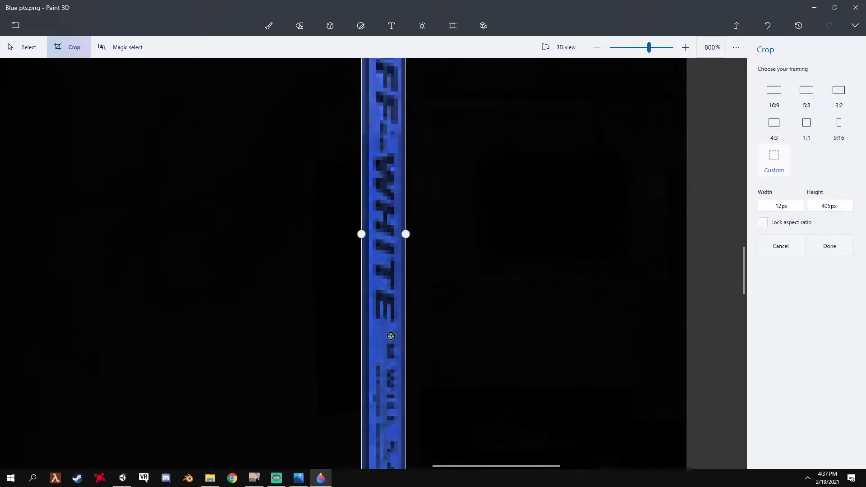
{"action": "scroll", "coordinate": [448, 306], "scroll_direction": "down", "scroll_amount": 6}
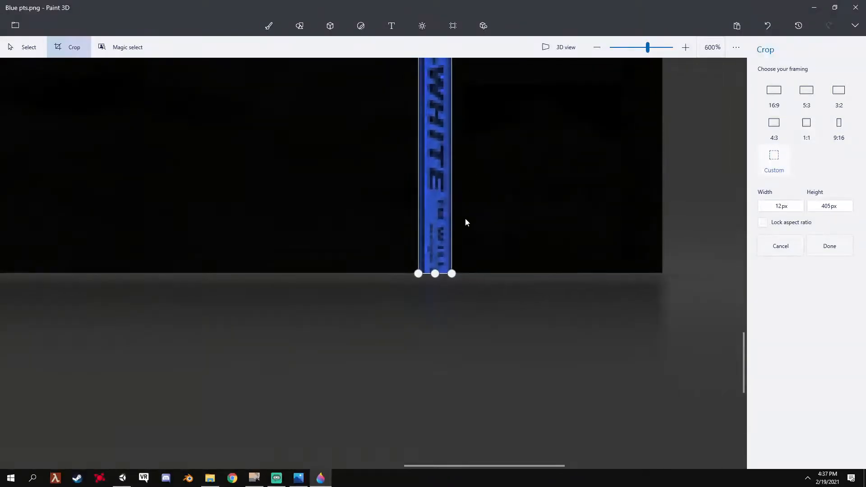
{"action": "left_click_drag", "start_coordinate": [417, 239], "coordinate": [435, 372]}
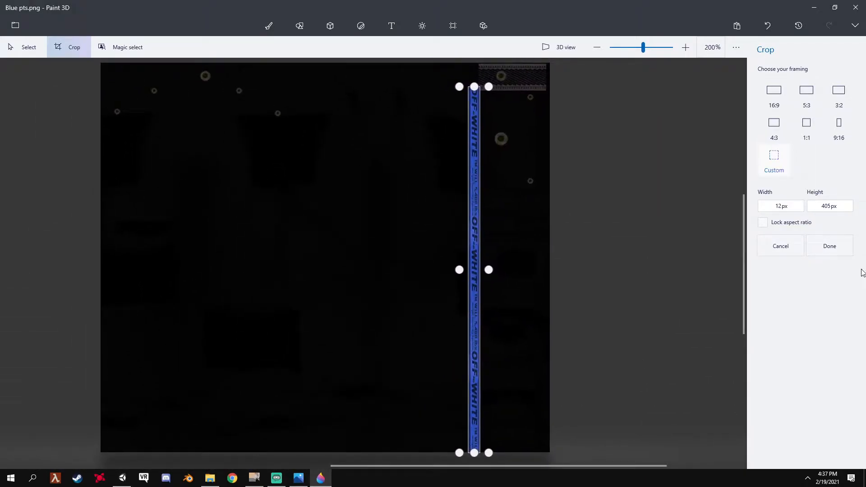
{"action": "left_click", "coordinate": [820, 254]}
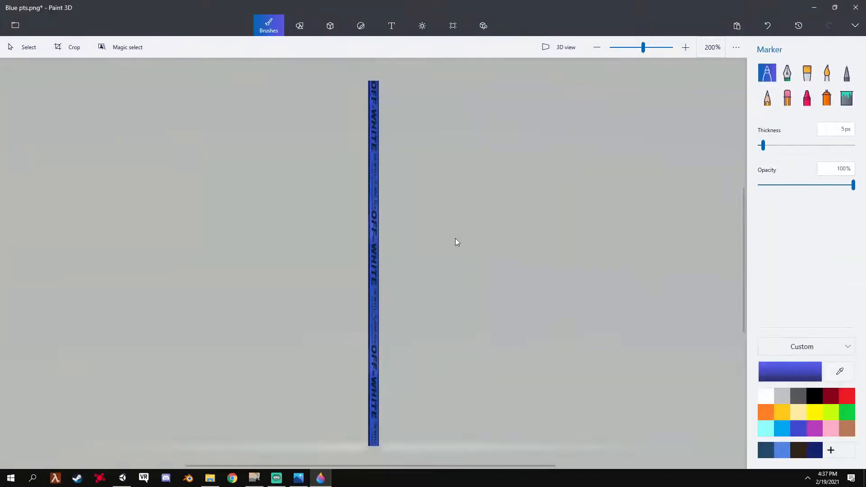
Step: Save the cropped strip over Blue pts.png and close Paint 3D
{"action": "scroll", "coordinate": [439, 235], "scroll_direction": "down", "scroll_amount": 3}
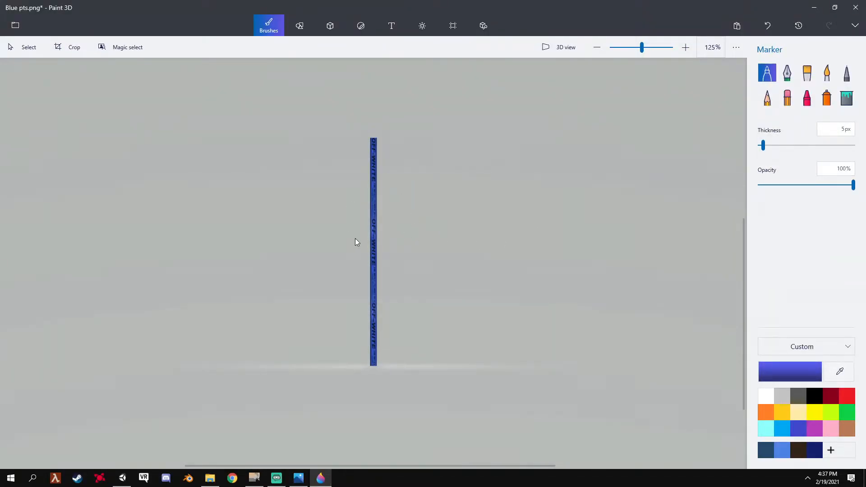
{"action": "left_click", "coordinate": [15, 26]}
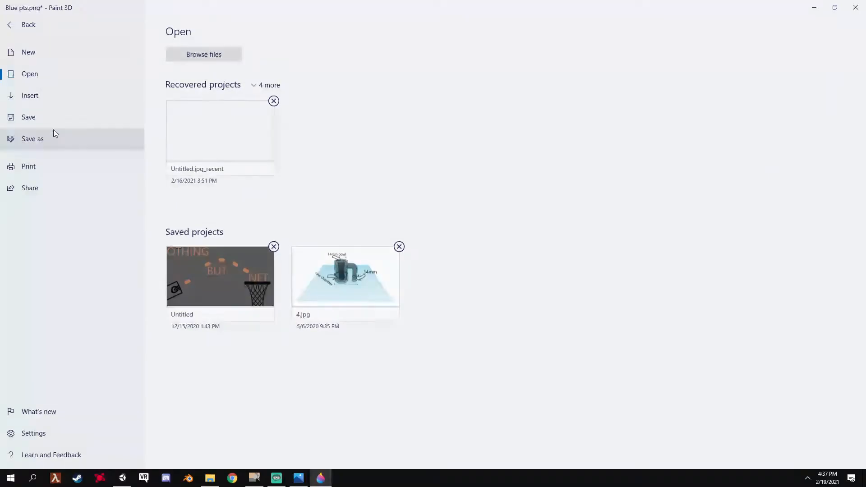
{"action": "left_click", "coordinate": [48, 117]}
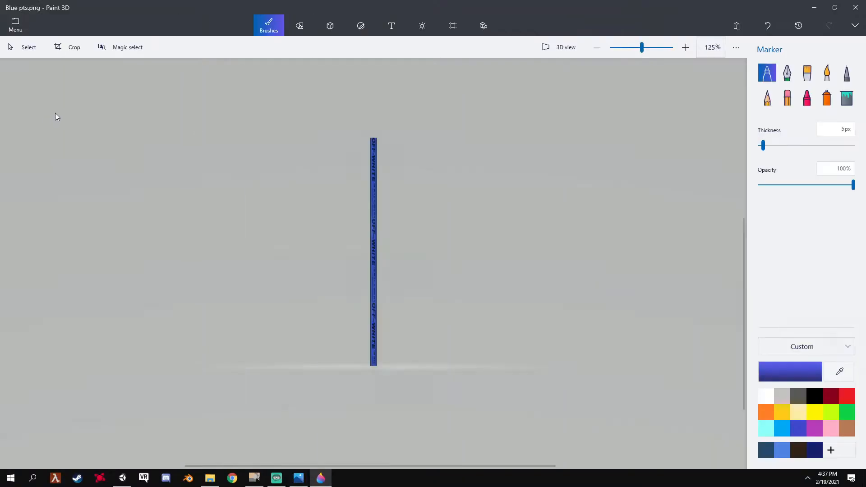
{"action": "left_click", "coordinate": [862, 3]}
{"action": "left_click", "coordinate": [857, 6]}
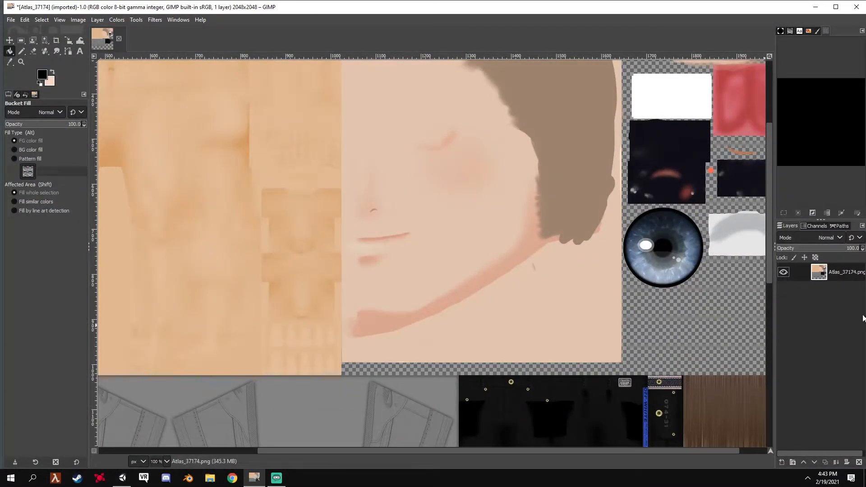
Step: Add a transparent 2048 × 2048 px layer named "emmission map" above the atlas layer in GIMP
{"action": "right_click", "coordinate": [824, 303]}
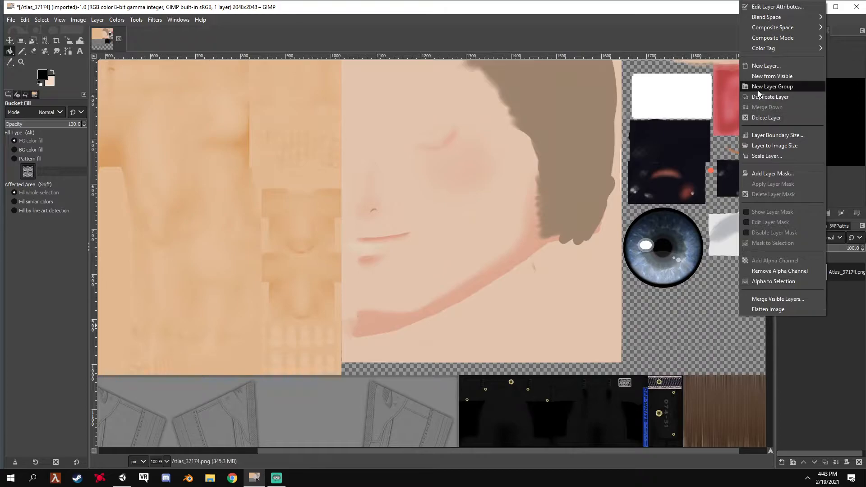
{"action": "left_click", "coordinate": [826, 324]}
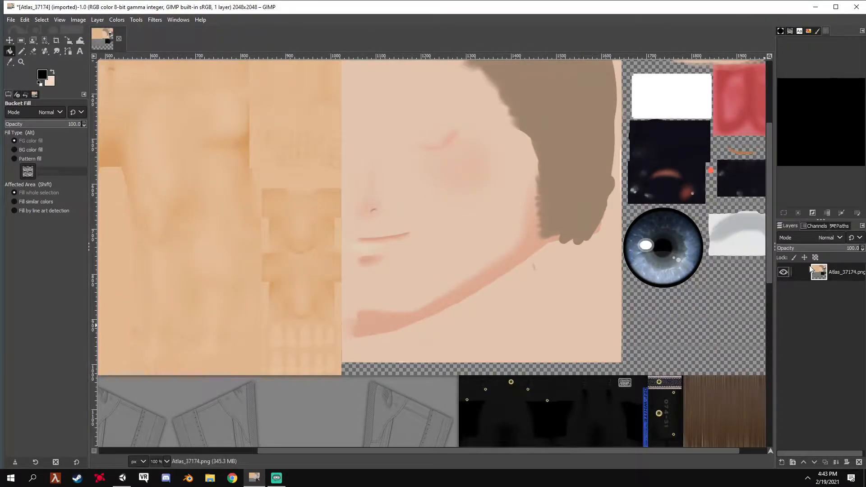
{"action": "right_click", "coordinate": [818, 312]}
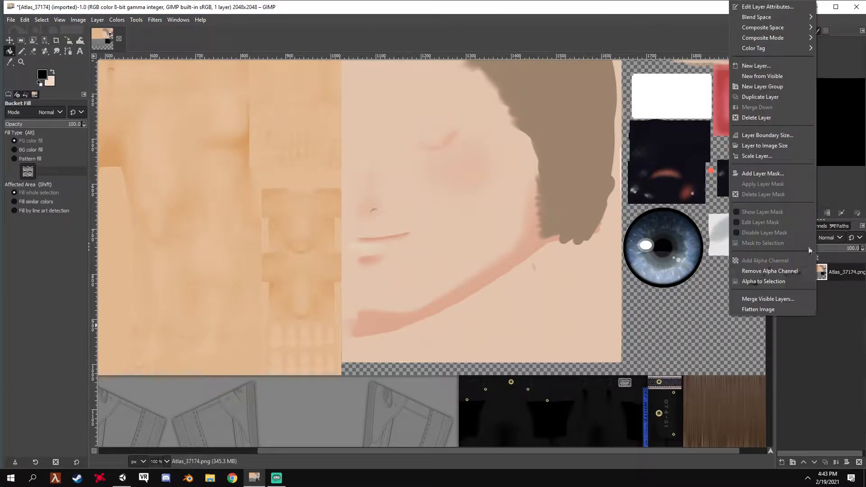
{"action": "left_click", "coordinate": [756, 66]}
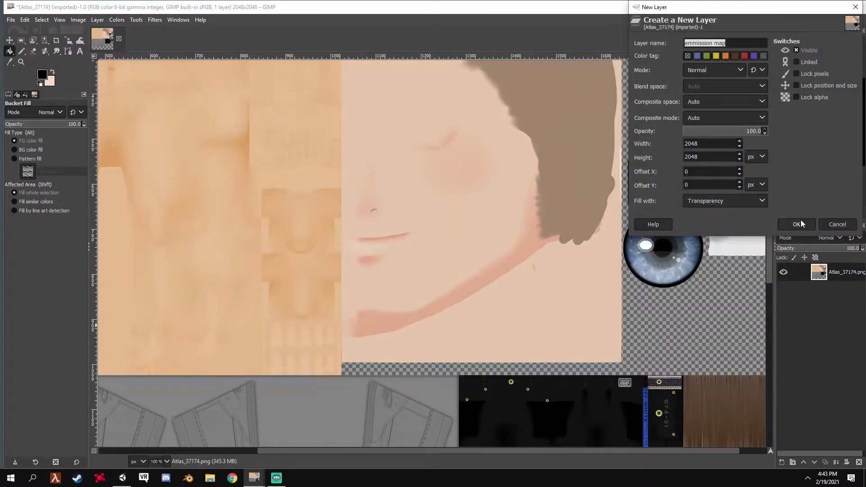
{"action": "left_click", "coordinate": [798, 224]}
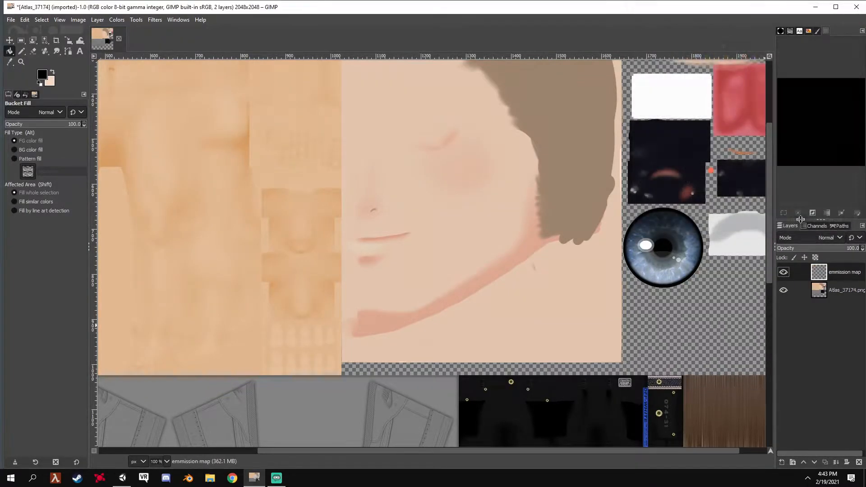
Step: Add a second new layer on top, and hide the atlas layer and the first emmission map layer
{"action": "right_click", "coordinate": [790, 335]}
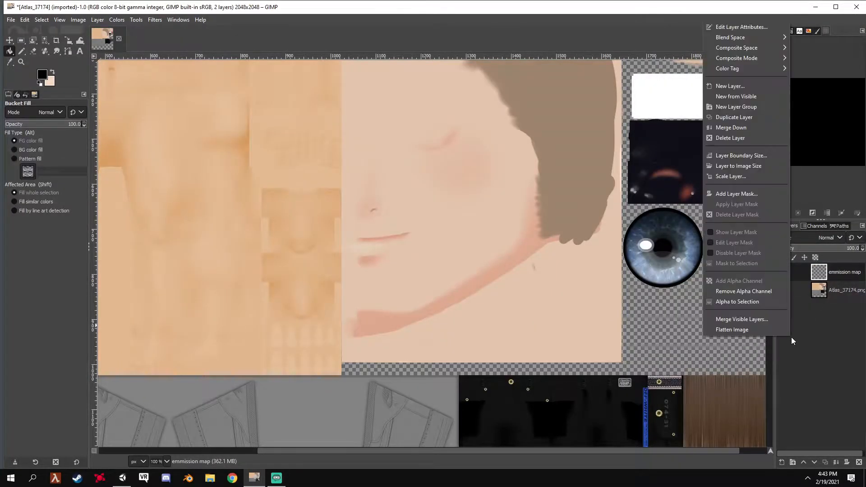
{"action": "left_click", "coordinate": [748, 89]}
{"action": "left_click", "coordinate": [793, 224]}
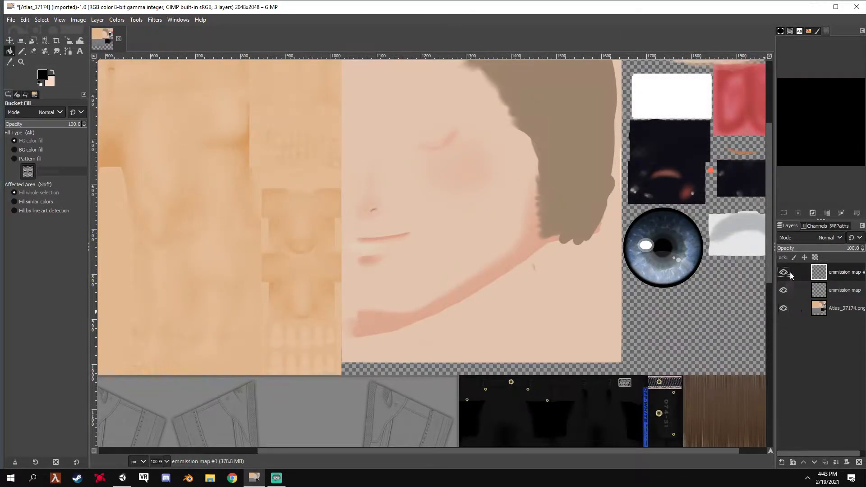
{"action": "left_click", "coordinate": [783, 308]}
{"action": "left_click", "coordinate": [785, 290]}
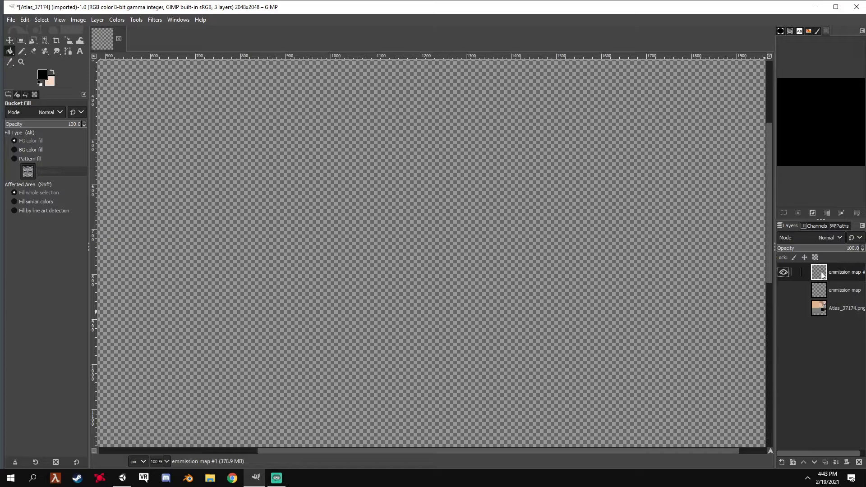
Step: Bucket-fill the topmost emmission map layer with black (000000)
{"action": "left_click", "coordinate": [41, 76]}
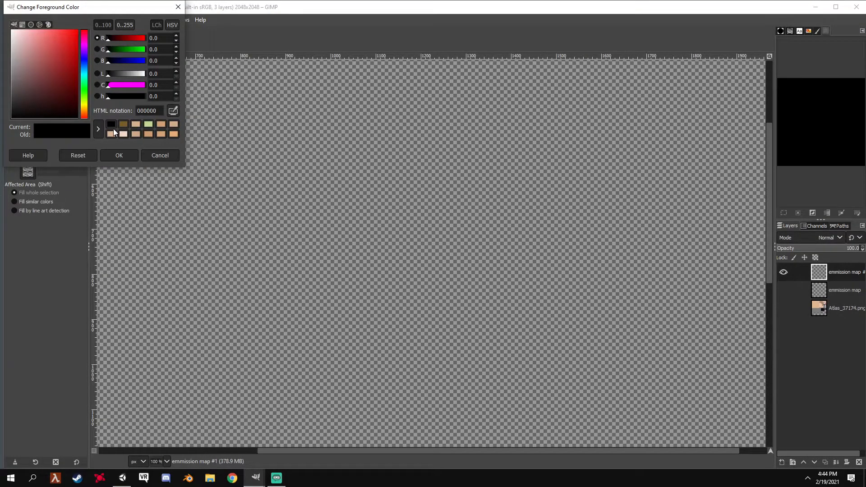
{"action": "left_click", "coordinate": [109, 155]}
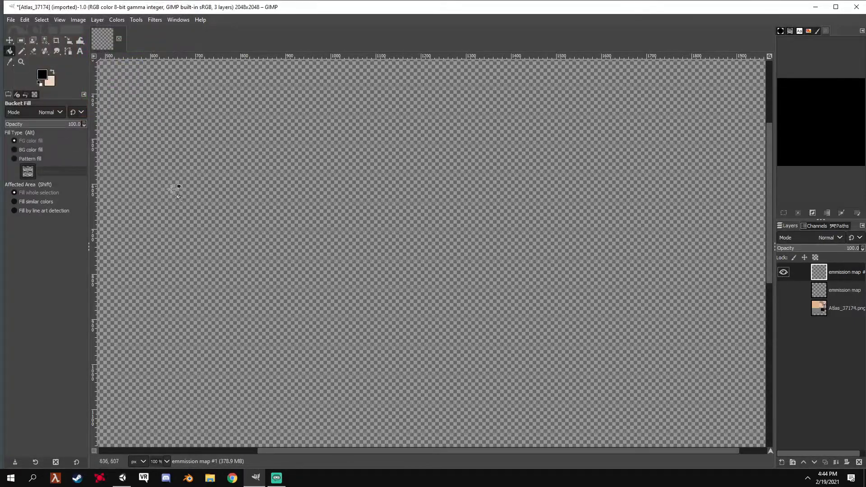
{"action": "right_click", "coordinate": [390, 232]}
{"action": "mouse_move", "coordinate": [413, 317]}
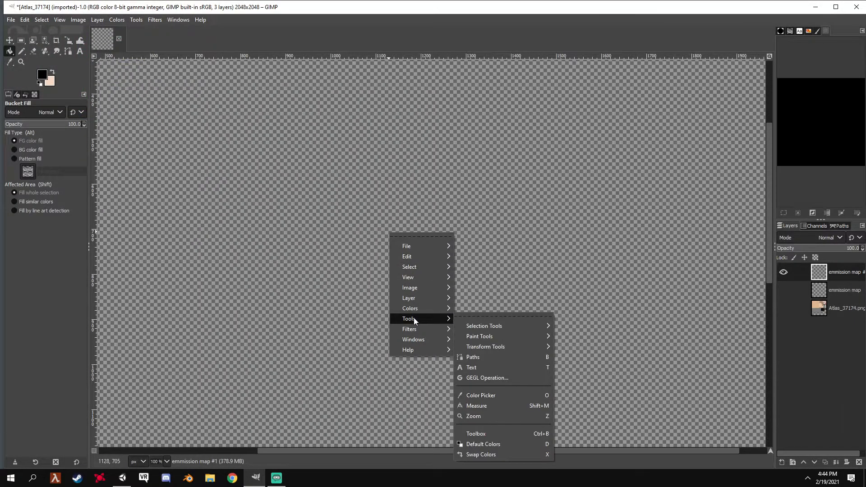
{"action": "mouse_move", "coordinate": [475, 336]}
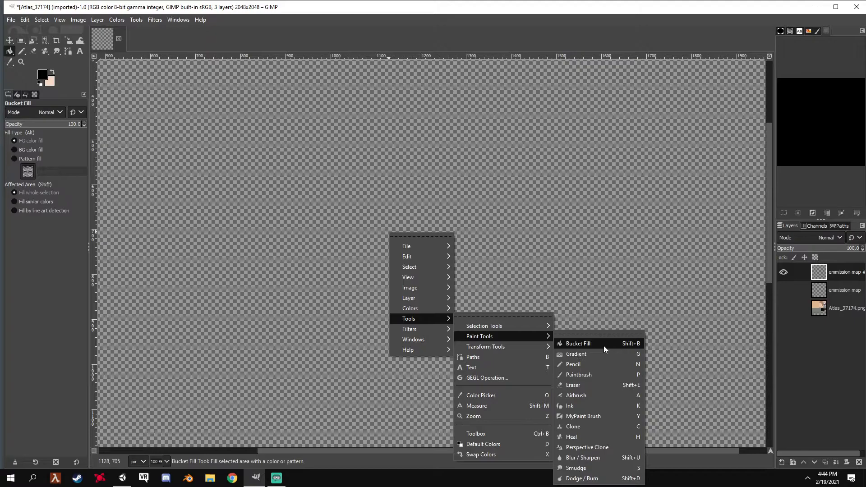
{"action": "left_click", "coordinate": [603, 345]}
{"action": "left_click", "coordinate": [497, 236]}
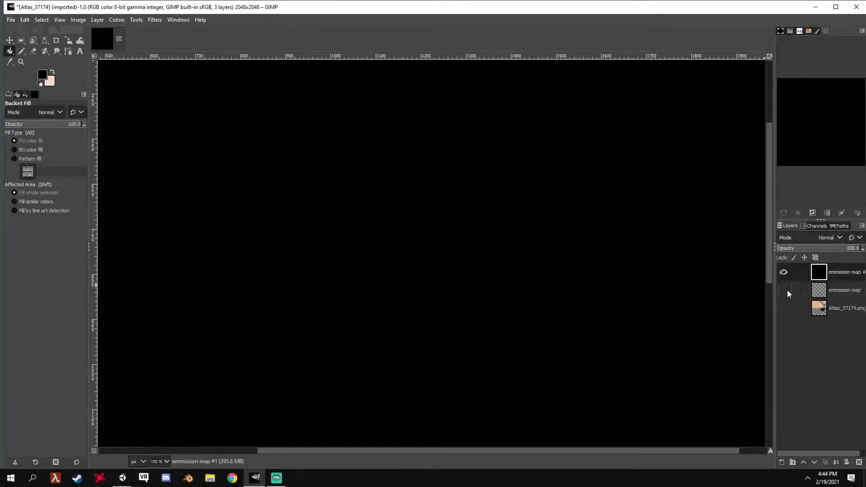
Step: Show the atlas and the empty emmission map layer again, and hide the black-filled layer
{"action": "left_click", "coordinate": [785, 307]}
{"action": "left_click", "coordinate": [784, 274]}
{"action": "left_click_drag", "start_coordinate": [532, 274], "coordinate": [436, 390]}
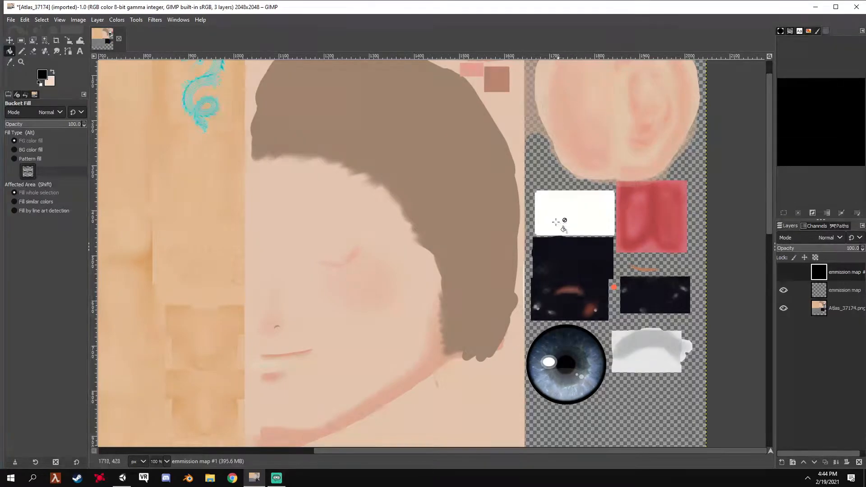
{"action": "left_click_drag", "start_coordinate": [512, 364], "coordinate": [417, 166]}
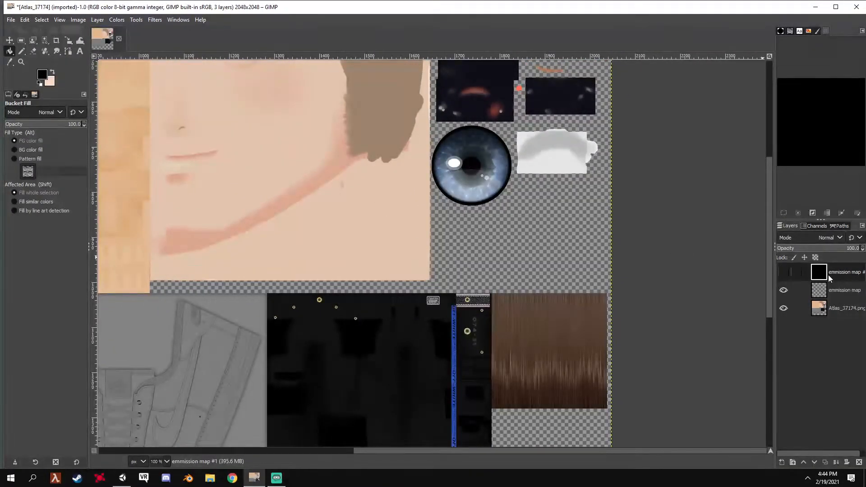
Step: Bring Blue pts.png from the AVATAR FILE ATLAS folder on Main SSD (Z:) into the atlas image as a new layer
{"action": "left_click", "coordinate": [211, 477]}
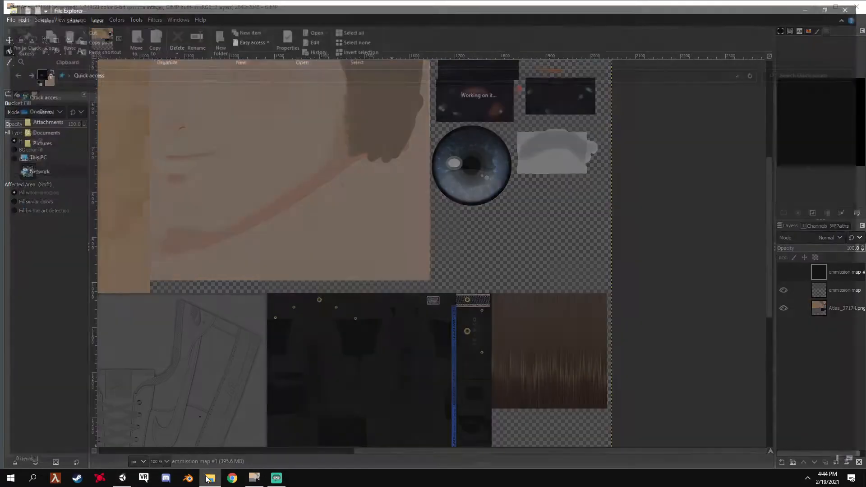
{"action": "left_click", "coordinate": [45, 286]}
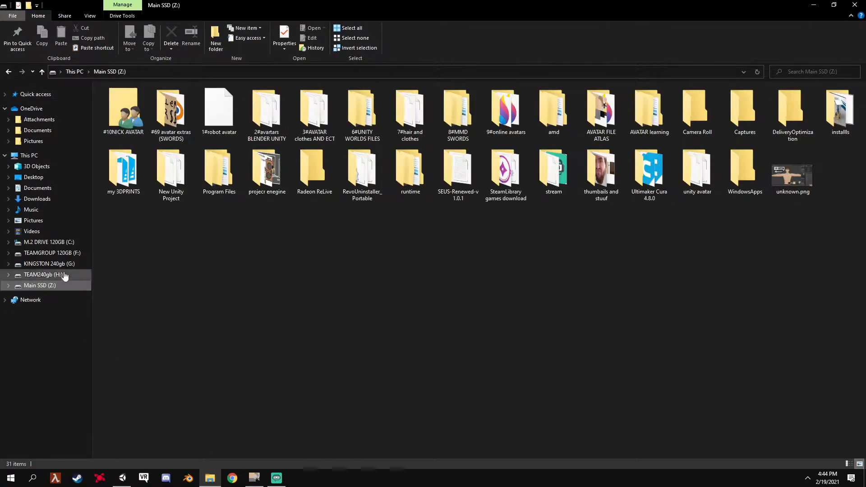
{"action": "double_click", "coordinate": [611, 113]}
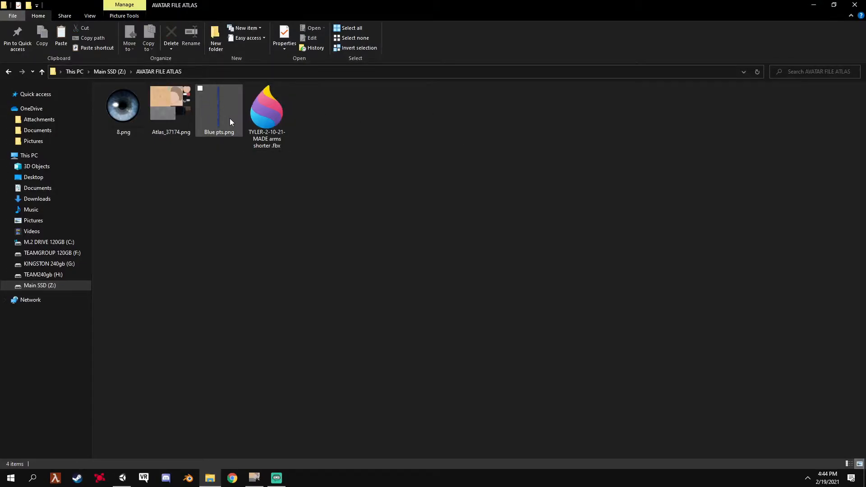
{"action": "left_click_drag", "start_coordinate": [226, 114], "coordinate": [442, 214]}
Step: Toggle the black layer's visibility to compare the blue strip against black and the atlas, ending with the black layer hidden
{"action": "left_click", "coordinate": [783, 289]}
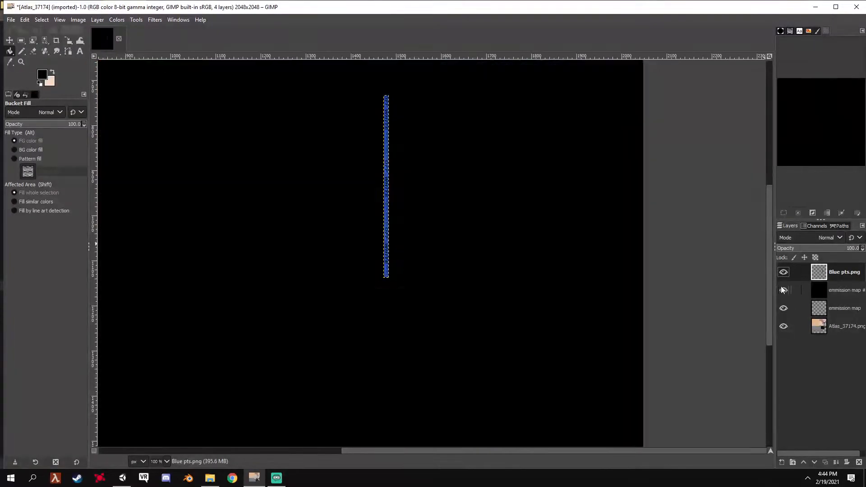
{"action": "left_click", "coordinate": [783, 290]}
{"action": "left_click", "coordinate": [783, 290]}
{"action": "left_click", "coordinate": [783, 290]}
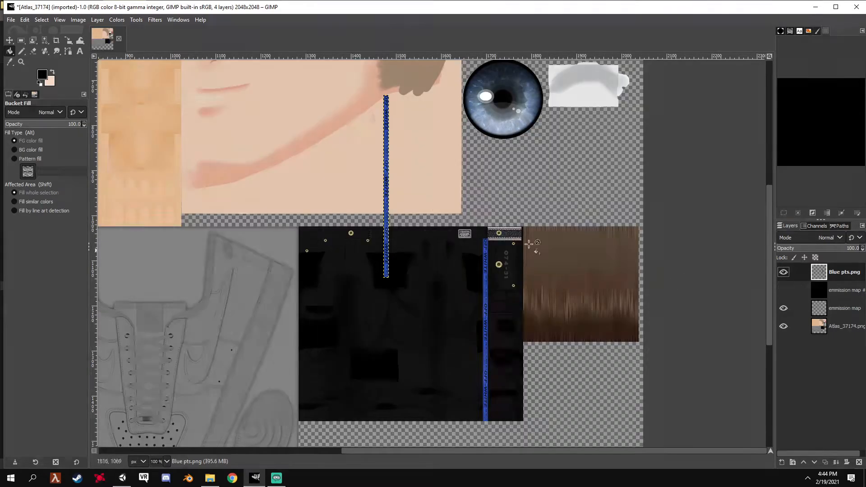
Step: Move the Blue pts.png strip onto the blue stripe of the atlas pants, fine-tuning its alignment at 400% zoom
{"action": "left_click", "coordinate": [9, 40]}
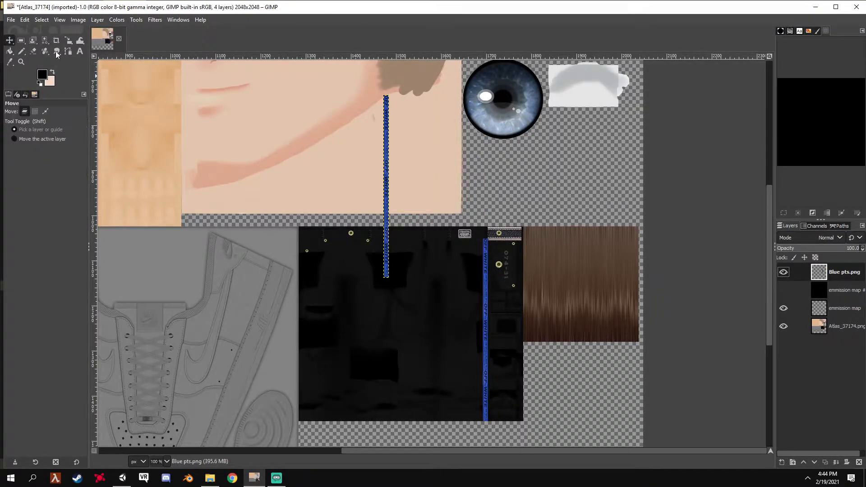
{"action": "left_click_drag", "start_coordinate": [385, 160], "coordinate": [485, 304]}
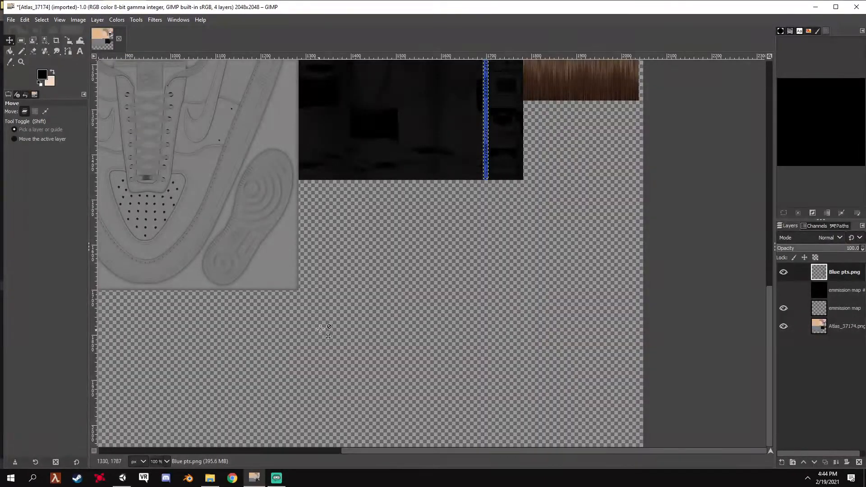
{"action": "scroll", "coordinate": [317, 333], "scroll_direction": "up", "scroll_amount": 5}
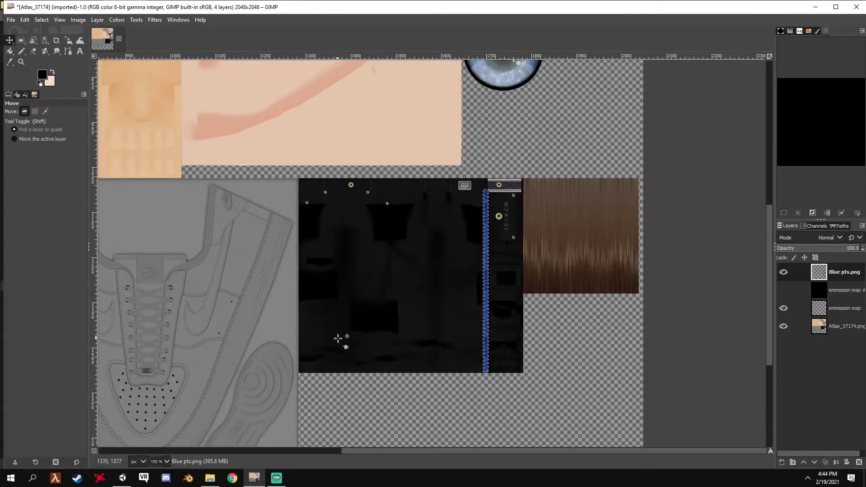
{"action": "left_click", "coordinate": [163, 460]}
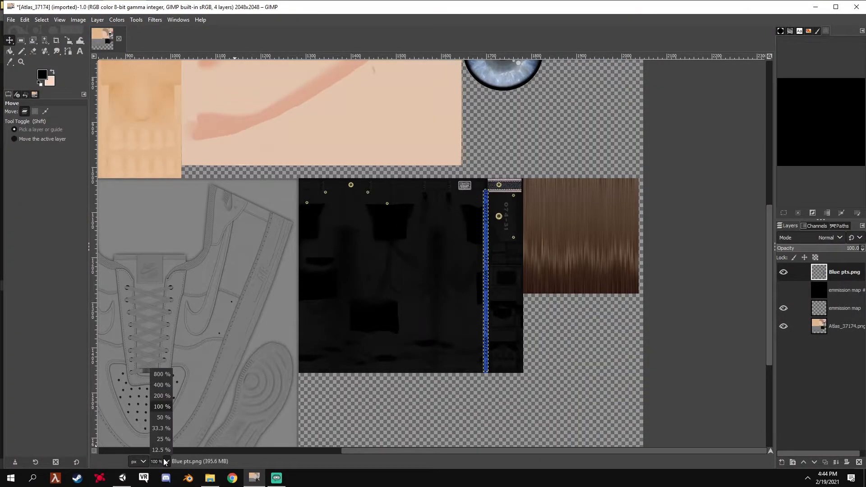
{"action": "left_click", "coordinate": [165, 387]}
{"action": "scroll", "coordinate": [388, 406], "scroll_direction": "up", "scroll_amount": 3}
{"action": "scroll", "coordinate": [504, 247], "scroll_direction": "up", "scroll_amount": 5}
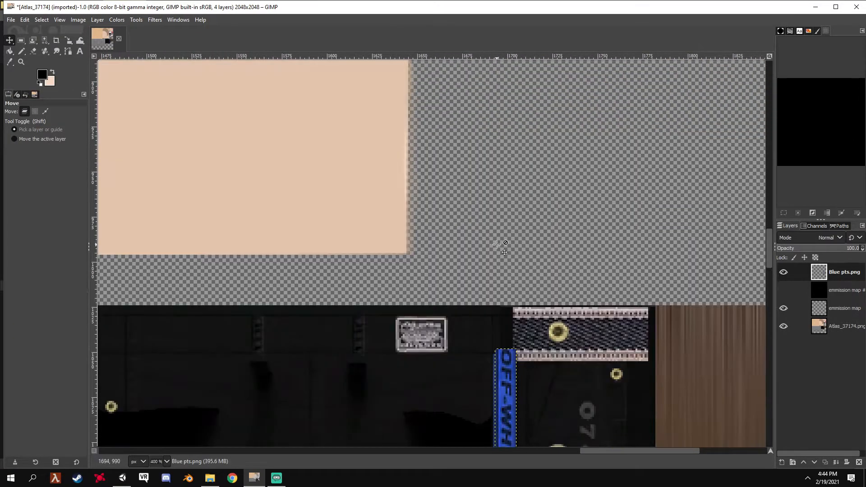
{"action": "scroll", "coordinate": [504, 247], "scroll_direction": "down", "scroll_amount": 2}
{"action": "left_click_drag", "start_coordinate": [506, 300], "coordinate": [504, 305]}
Step: Check the blue strip's alignment with the pants stripe along its full length at 800% zoom
{"action": "left_click", "coordinate": [166, 461]}
{"action": "left_click", "coordinate": [162, 378]}
{"action": "left_click_drag", "start_coordinate": [626, 271], "coordinate": [512, 35]}
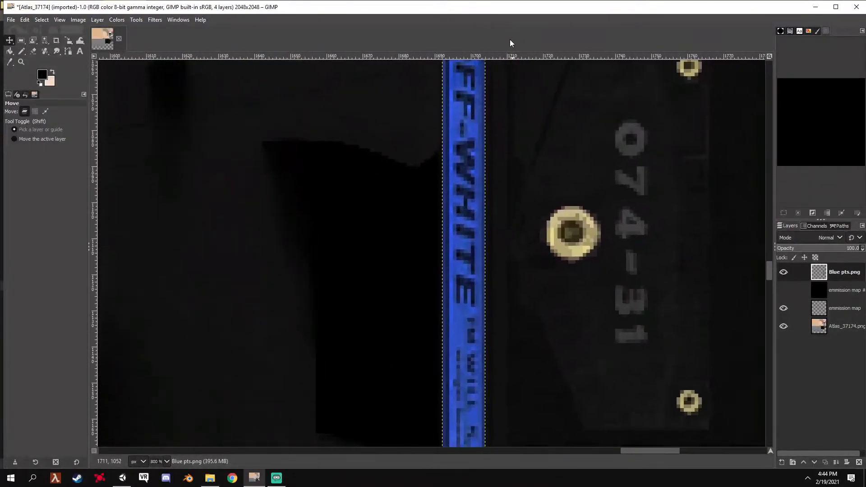
{"action": "scroll", "coordinate": [557, 332], "scroll_direction": "down", "scroll_amount": 10}
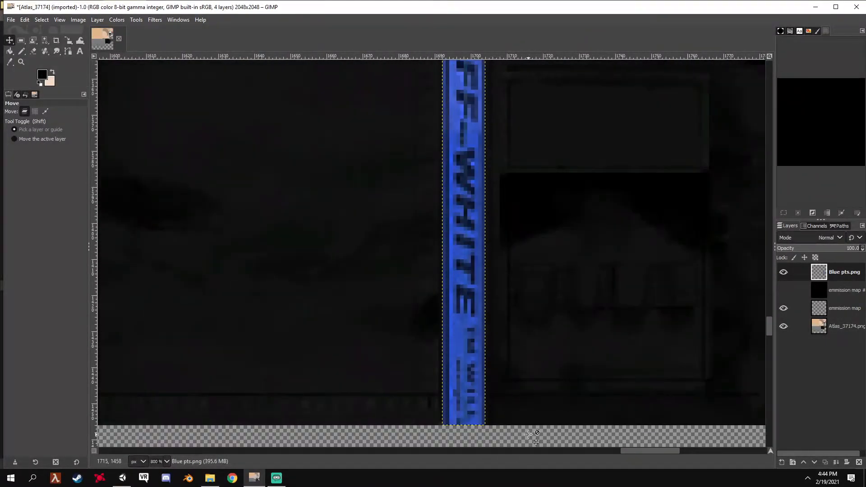
{"action": "scroll", "coordinate": [529, 434], "scroll_direction": "up", "scroll_amount": 10}
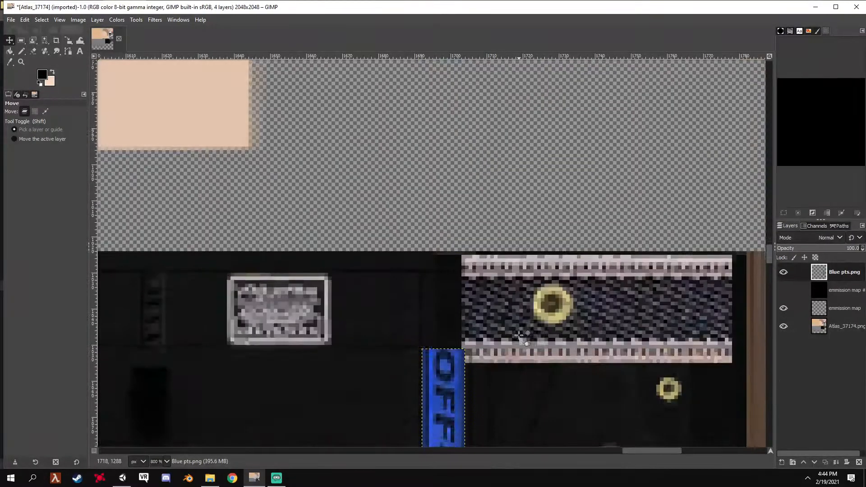
{"action": "scroll", "coordinate": [519, 335], "scroll_direction": "up", "scroll_amount": 5}
{"action": "left_click", "coordinate": [166, 461]}
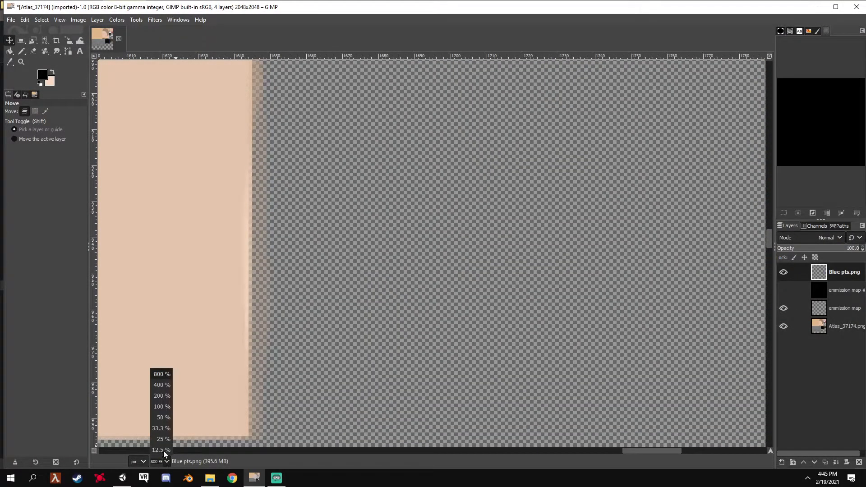
{"action": "left_click", "coordinate": [161, 417]}
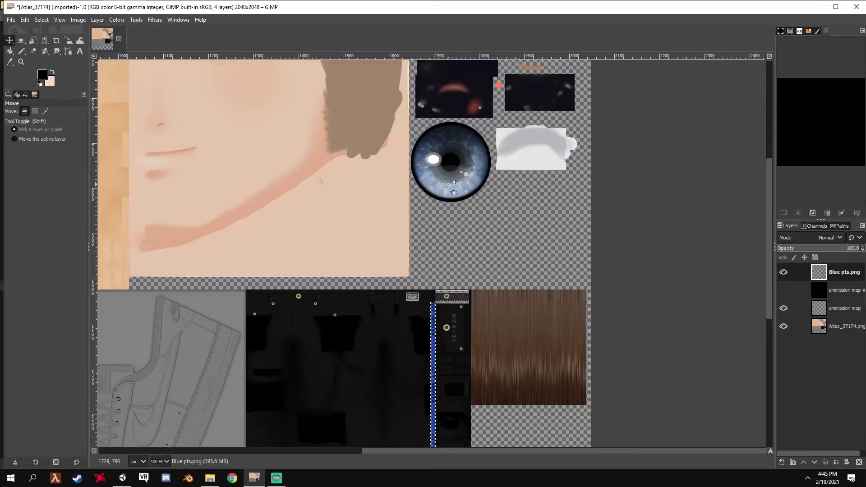
Step: Bring 8.png from the AVATAR FILE ATLAS folder into the atlas image as a new layer and move it over the eye
{"action": "left_click", "coordinate": [210, 478]}
{"action": "left_click", "coordinate": [123, 99]}
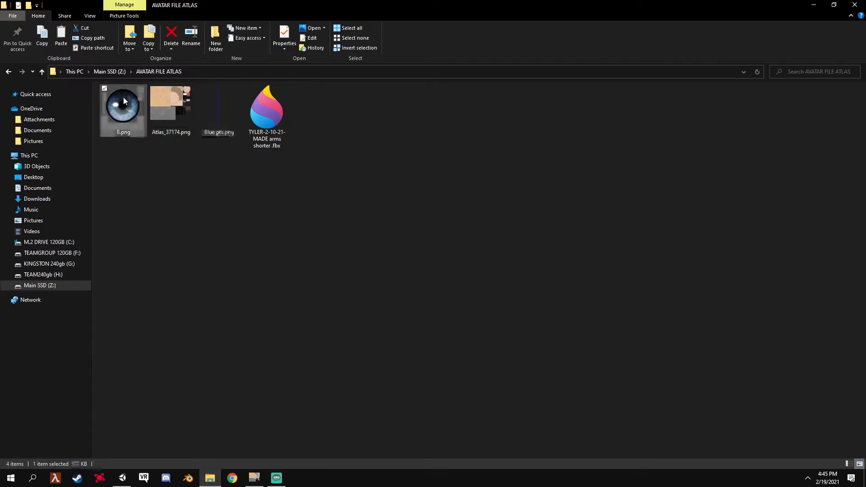
{"action": "left_click_drag", "start_coordinate": [126, 115], "coordinate": [432, 217]}
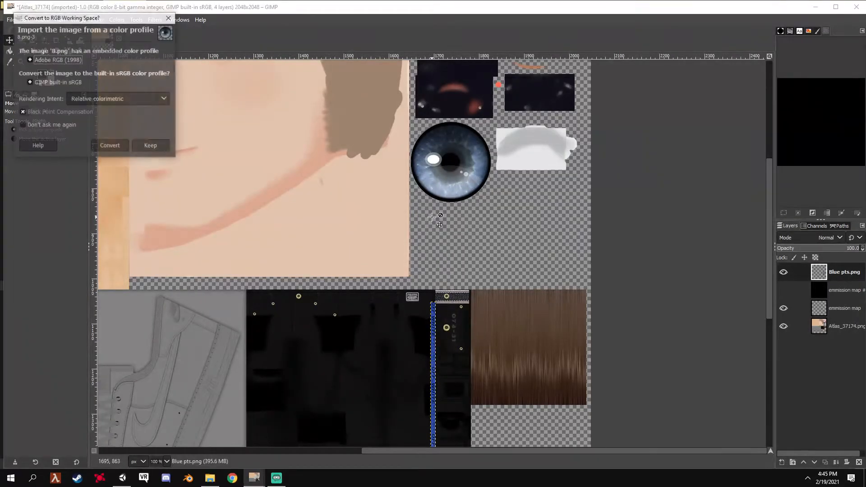
{"action": "left_click", "coordinate": [135, 146]}
{"action": "left_click_drag", "start_coordinate": [363, 210], "coordinate": [463, 124]}
{"action": "scroll", "coordinate": [461, 125], "scroll_direction": "up", "scroll_amount": 2}
{"action": "scroll", "coordinate": [384, 142], "scroll_direction": "down", "scroll_amount": 1}
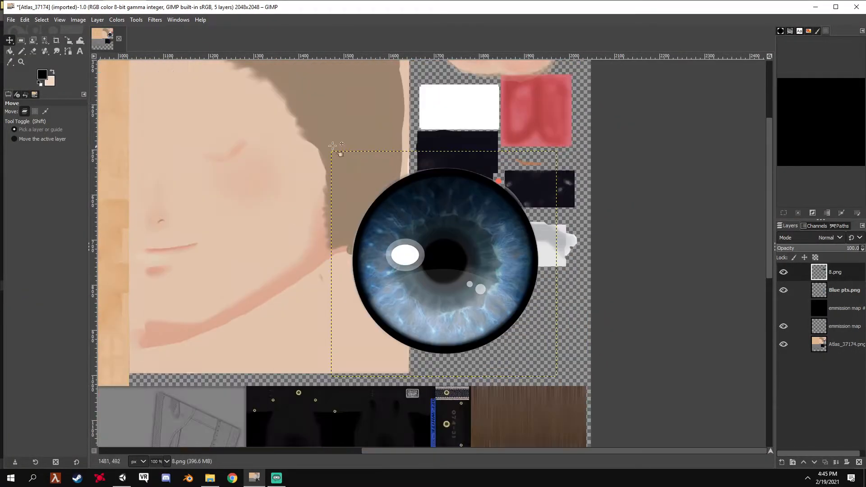
Step: Scale the 8.png layer down to roughly half its size and reposition it over the atlas eye
{"action": "left_click", "coordinate": [72, 41]}
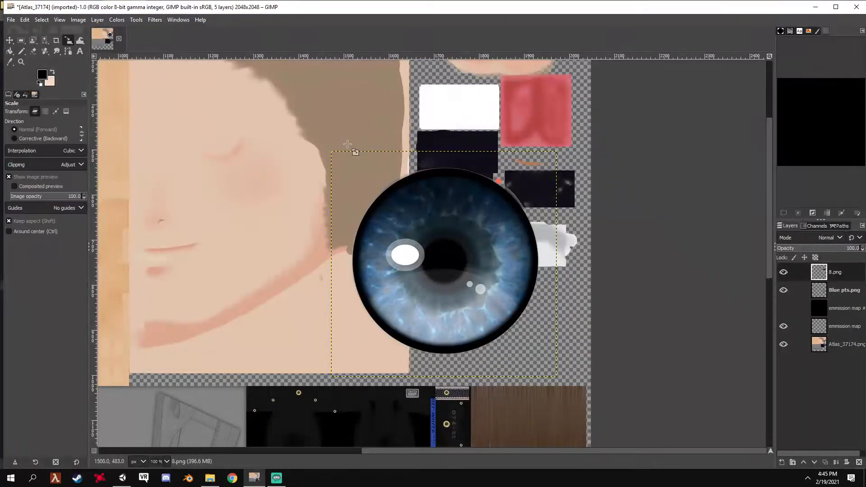
{"action": "left_click_drag", "start_coordinate": [350, 161], "coordinate": [459, 271]}
{"action": "left_click", "coordinate": [10, 41]}
{"action": "left_click_drag", "start_coordinate": [509, 307], "coordinate": [456, 249]}
Step: Scale the 8.png layer to 218 × 218 px and align it exactly with the atlas eye
{"action": "left_click", "coordinate": [68, 40]}
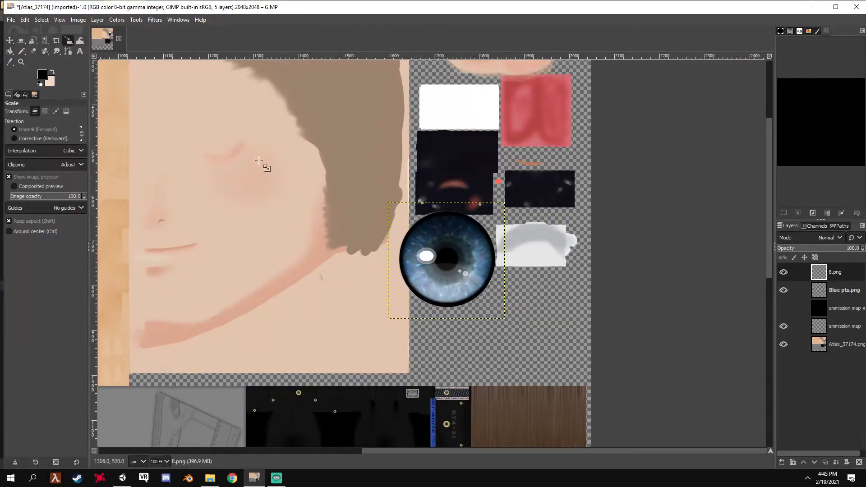
{"action": "left_click_drag", "start_coordinate": [404, 216], "coordinate": [423, 232]}
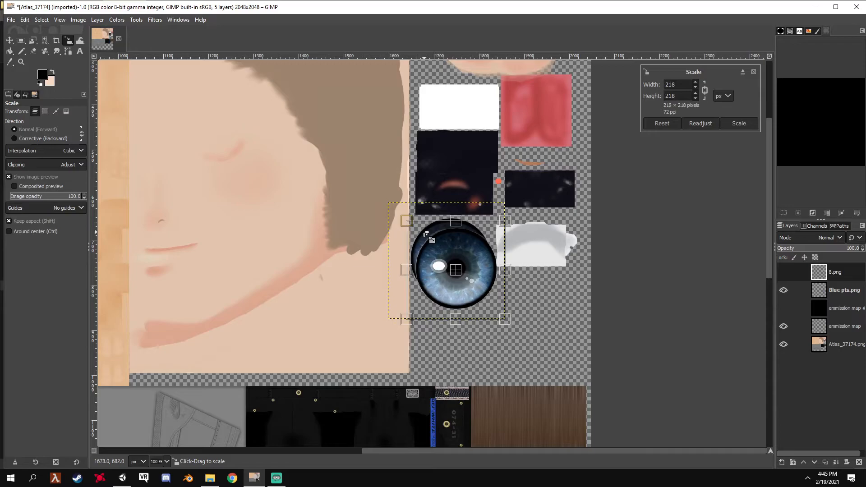
{"action": "left_click", "coordinate": [10, 41]}
{"action": "left_click_drag", "start_coordinate": [476, 260], "coordinate": [470, 250]}
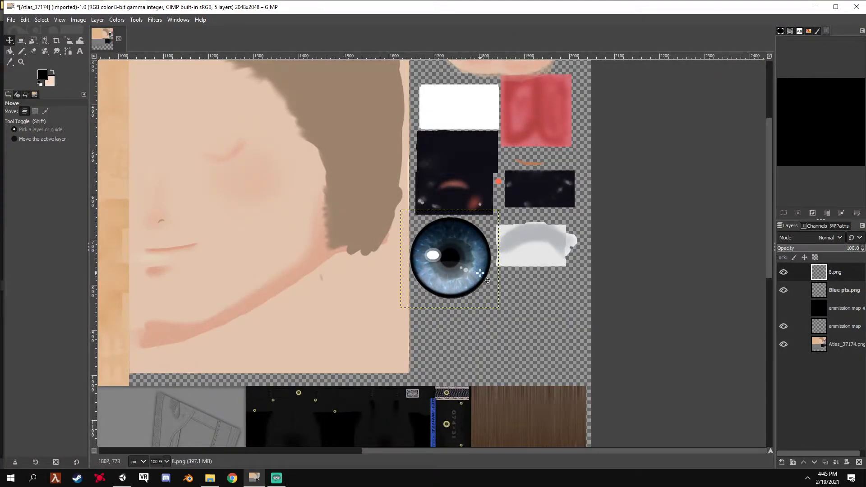
Step: Delete the Atlas_37174.png and empty emmission map layers, and make the black layer visible behind the eye and strip
{"action": "scroll", "coordinate": [460, 333], "scroll_direction": "down", "scroll_amount": 6}
{"action": "scroll", "coordinate": [446, 241], "scroll_direction": "up", "scroll_amount": 4}
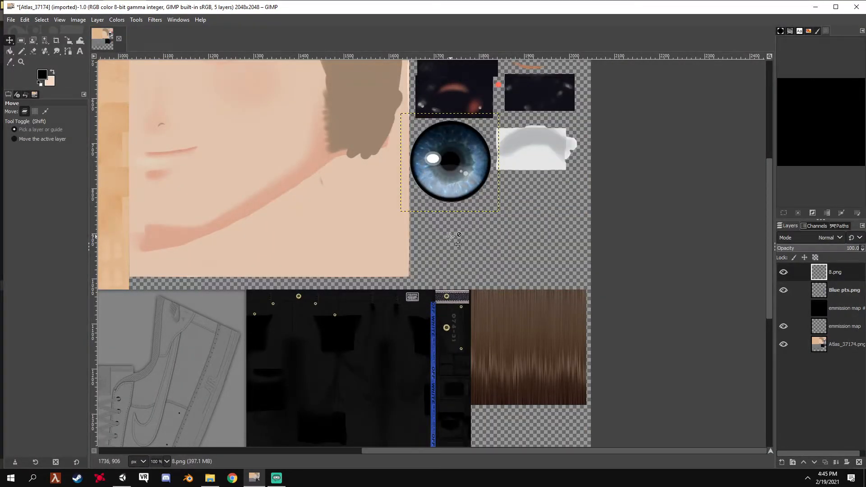
{"action": "left_click", "coordinate": [837, 339]}
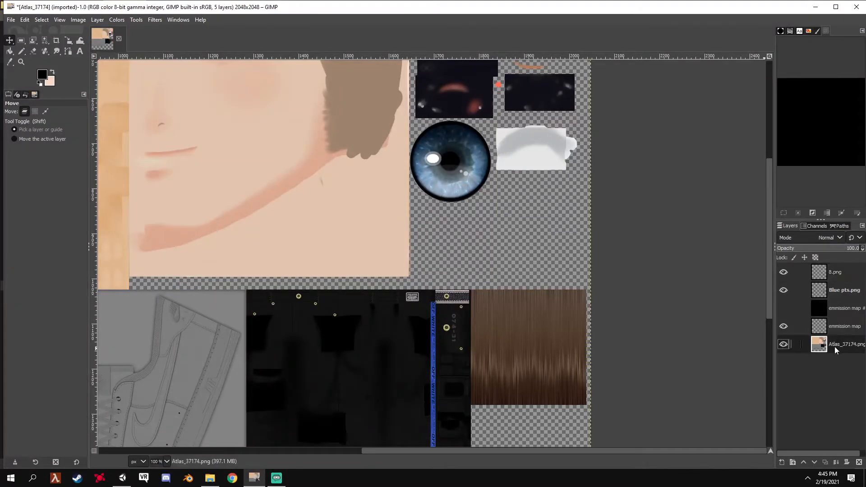
{"action": "right_click", "coordinate": [834, 347]}
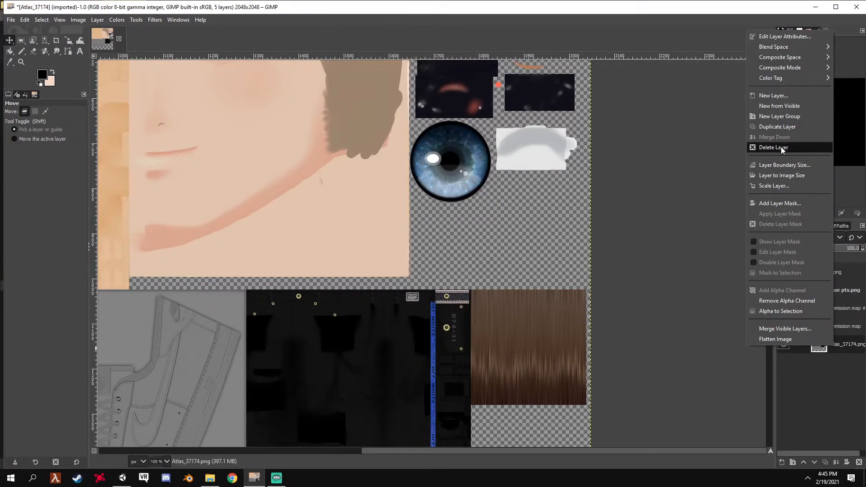
{"action": "left_click", "coordinate": [781, 147]}
{"action": "right_click", "coordinate": [840, 326]}
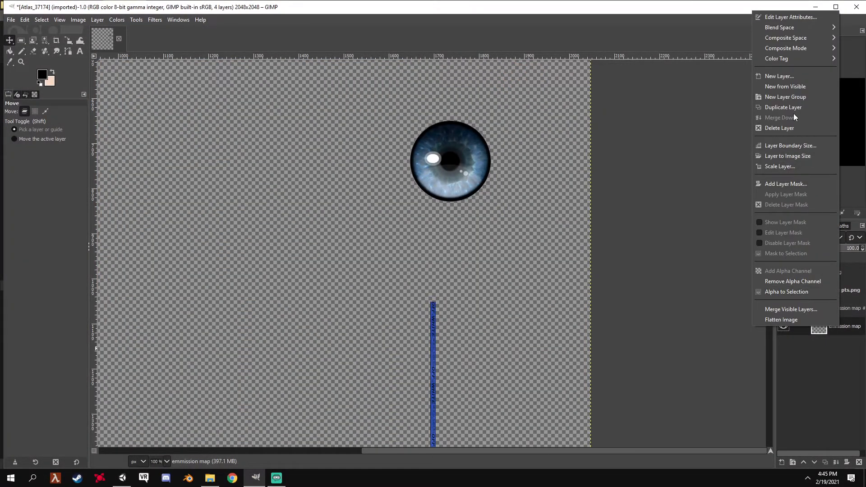
{"action": "left_click", "coordinate": [793, 129]}
{"action": "left_click", "coordinate": [784, 307]}
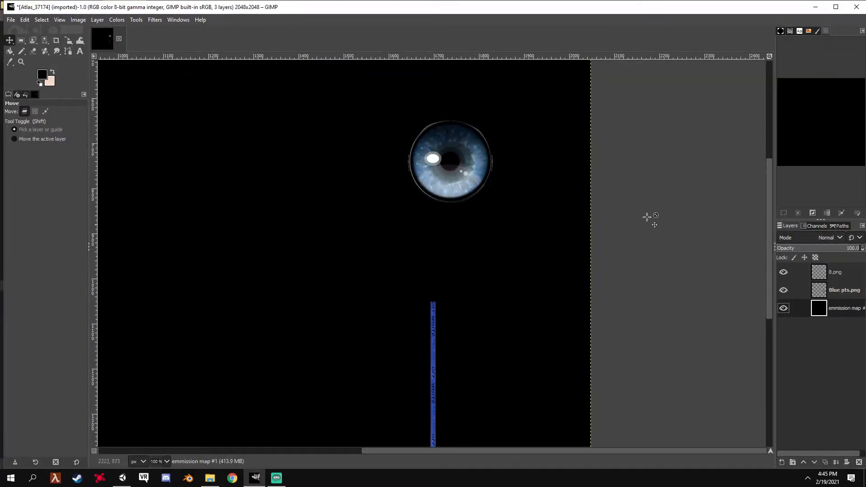
Step: Export the image as e.png to the AVATAR FILE ATLAS folder with the PNG options left as they are
{"action": "left_click", "coordinate": [11, 20]}
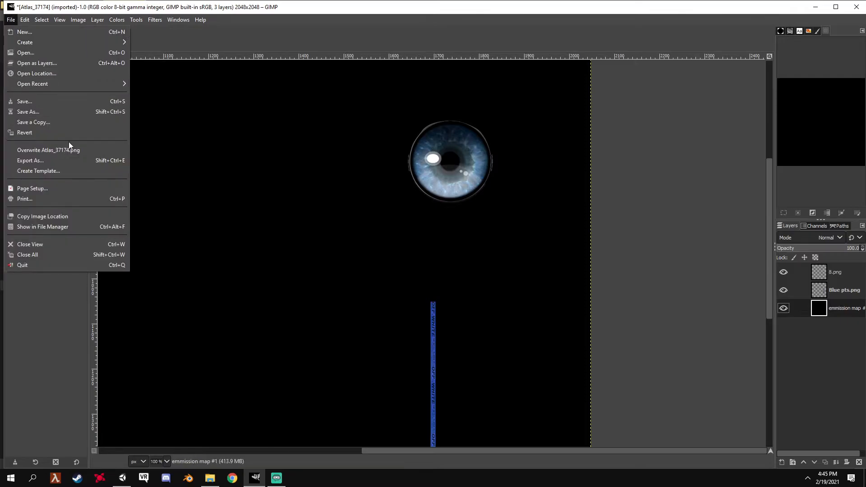
{"action": "left_click", "coordinate": [72, 160]}
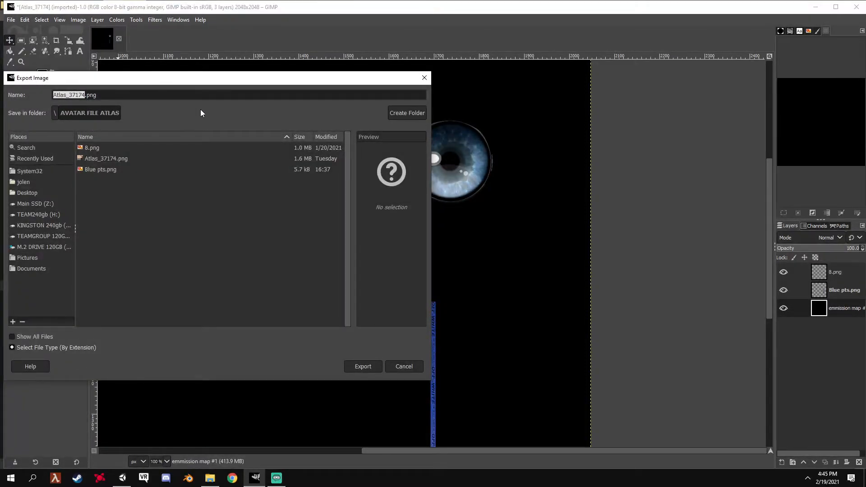
{"action": "type", "text": "e"}
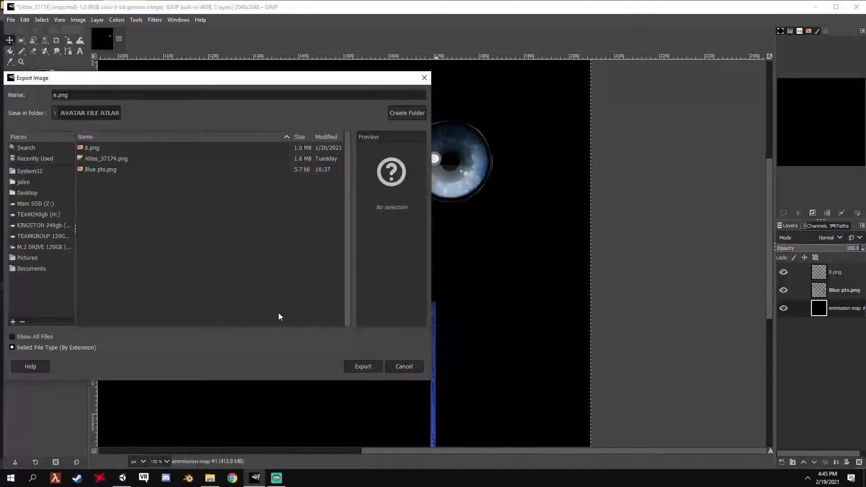
{"action": "left_click", "coordinate": [369, 367]}
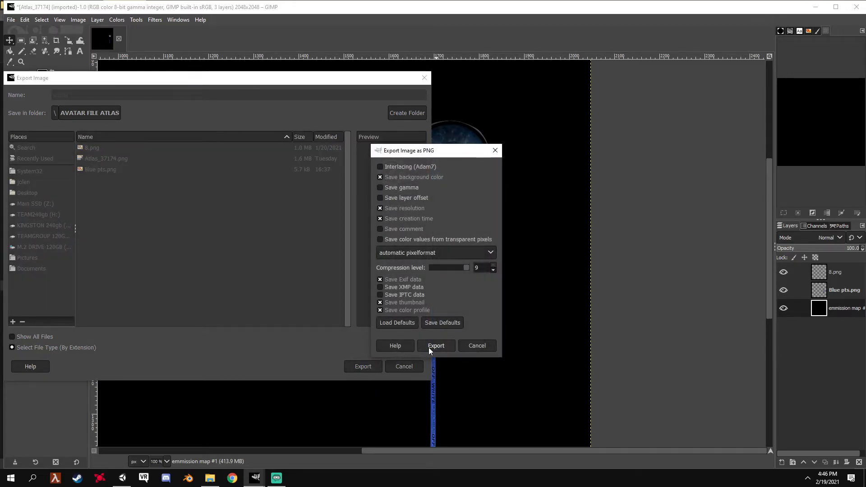
{"action": "left_click", "coordinate": [429, 346]}
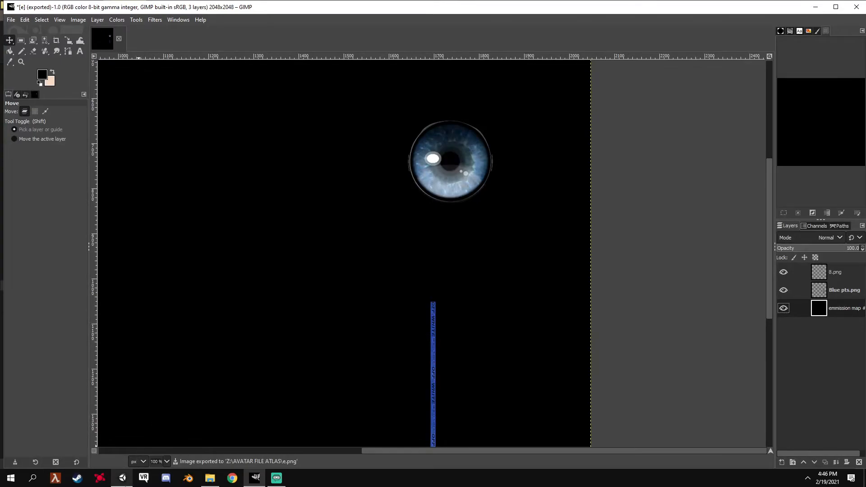
Step: Switch to Unity and select the avatar's Body mesh to reach the emission settings of its Atlas_37174 material
{"action": "left_click", "coordinate": [122, 477]}
{"action": "left_click_drag", "start_coordinate": [356, 163], "coordinate": [426, 191]}
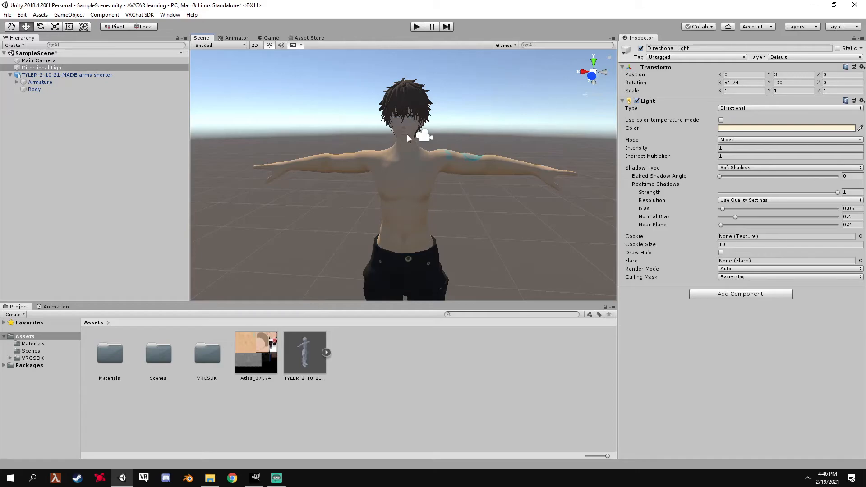
{"action": "left_click", "coordinate": [406, 114]}
{"action": "left_click", "coordinate": [259, 345]}
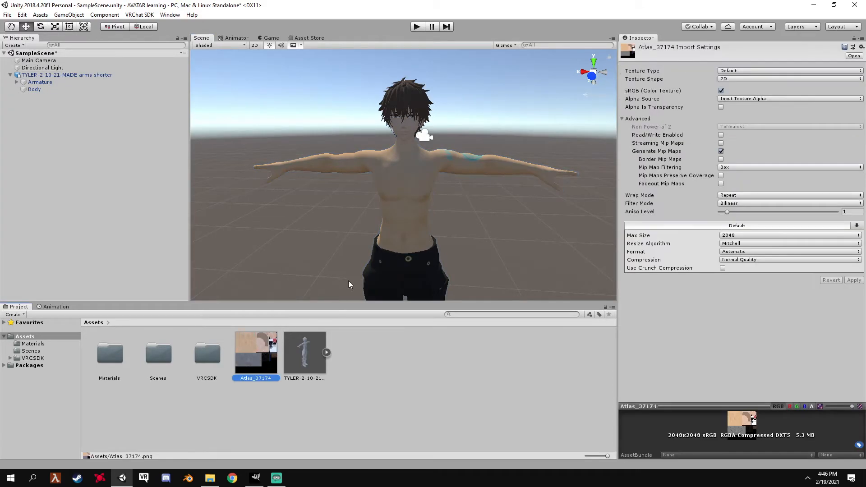
{"action": "left_click", "coordinate": [363, 215]}
{"action": "left_click", "coordinate": [380, 196]}
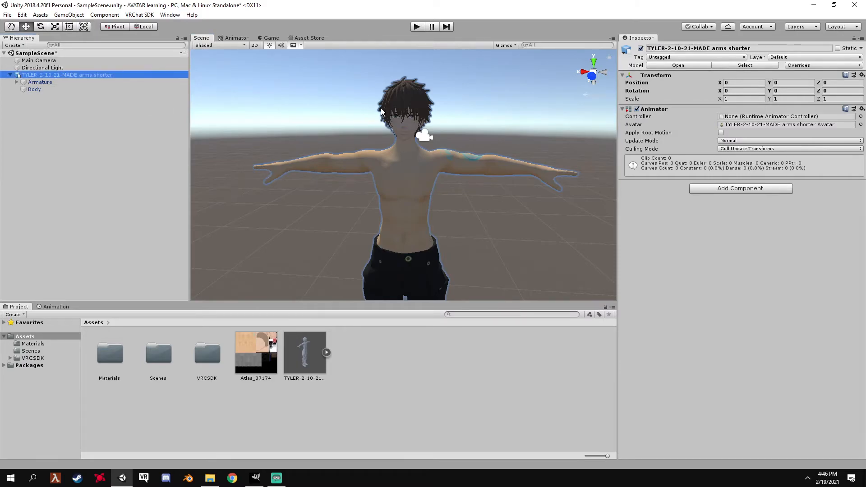
{"action": "left_click", "coordinate": [414, 111]}
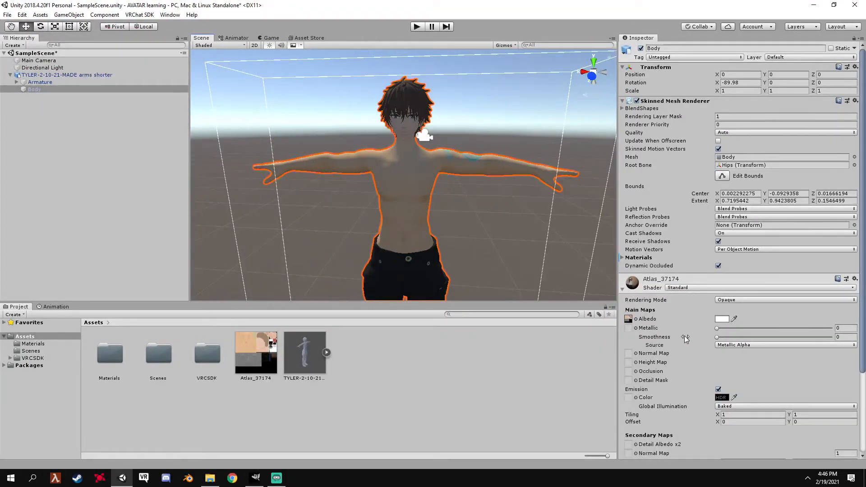
{"action": "scroll", "coordinate": [684, 334], "scroll_direction": "down", "scroll_amount": 3}
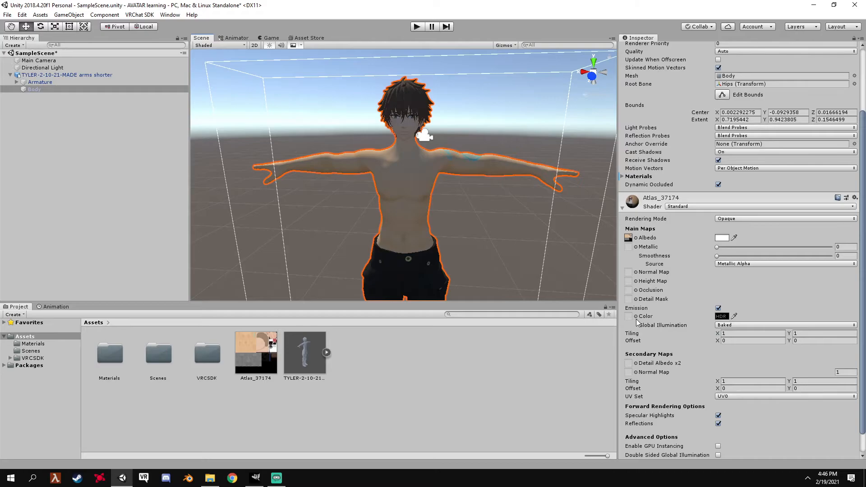
Step: Import e.png from the AVATAR FILE ATLAS folder into the Unity project's Assets folder
{"action": "left_click", "coordinate": [210, 478]}
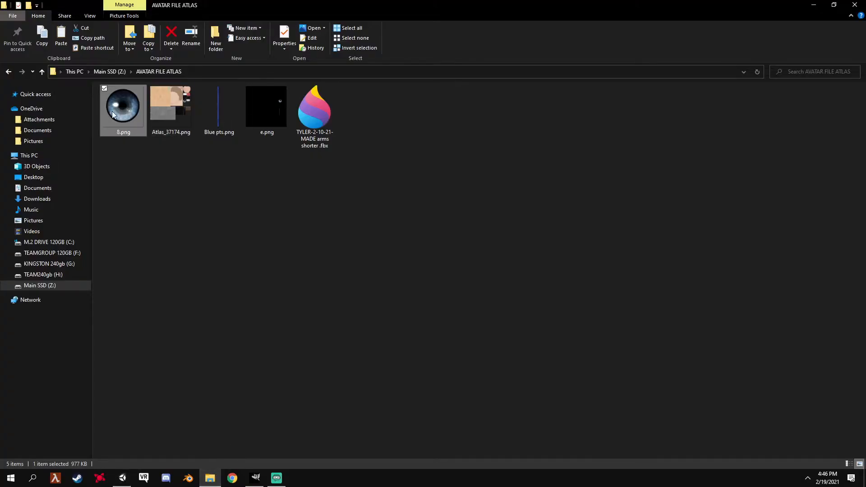
{"action": "left_click", "coordinate": [270, 109]}
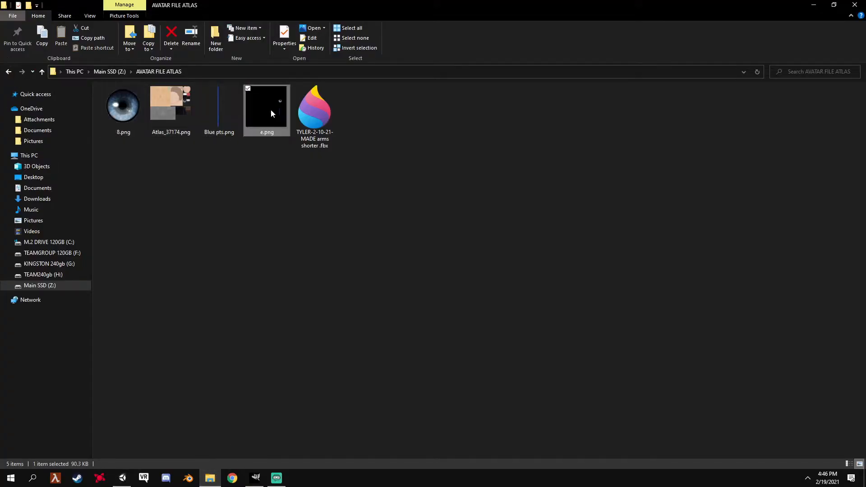
{"action": "left_click_drag", "start_coordinate": [266, 112], "coordinate": [360, 352]}
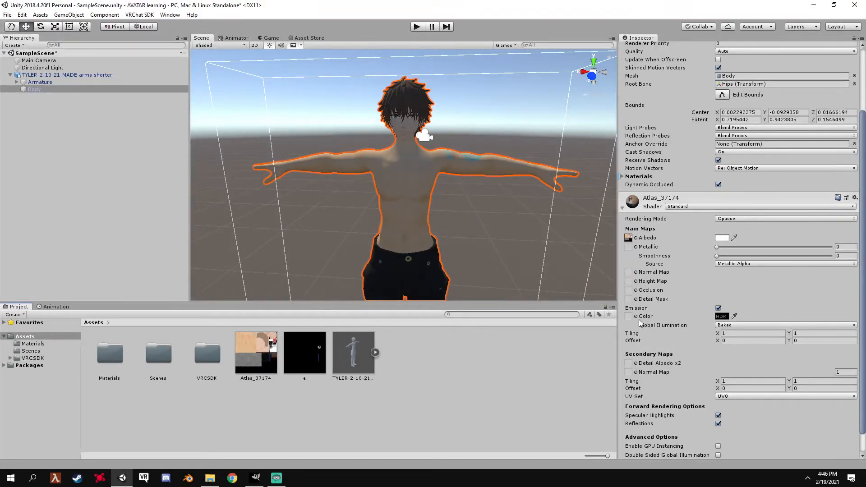
Step: Keep emission enabled on the Atlas_37174 material and assign the e texture as its emission color map
{"action": "left_click", "coordinate": [718, 308]}
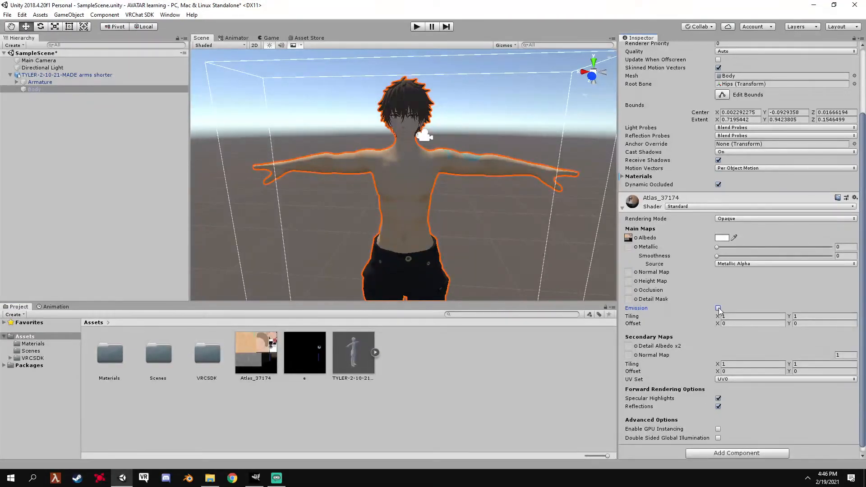
{"action": "left_click", "coordinate": [718, 308]}
{"action": "left_click", "coordinate": [636, 316]}
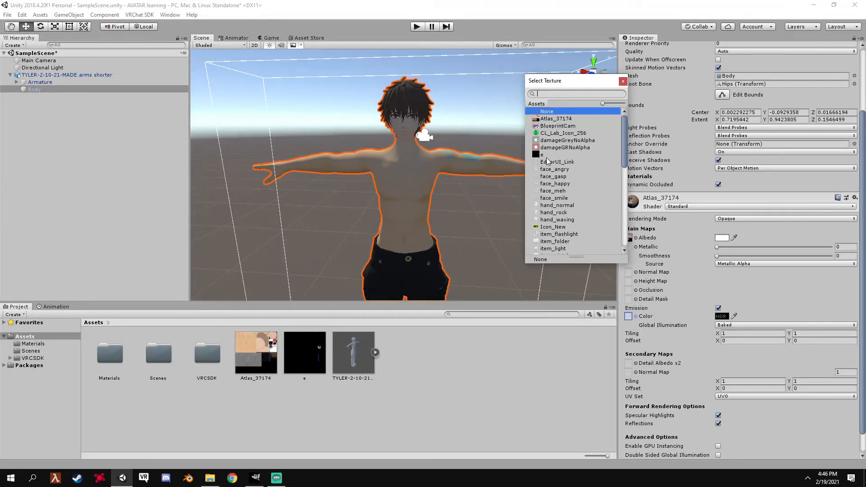
{"action": "double_click", "coordinate": [551, 153]}
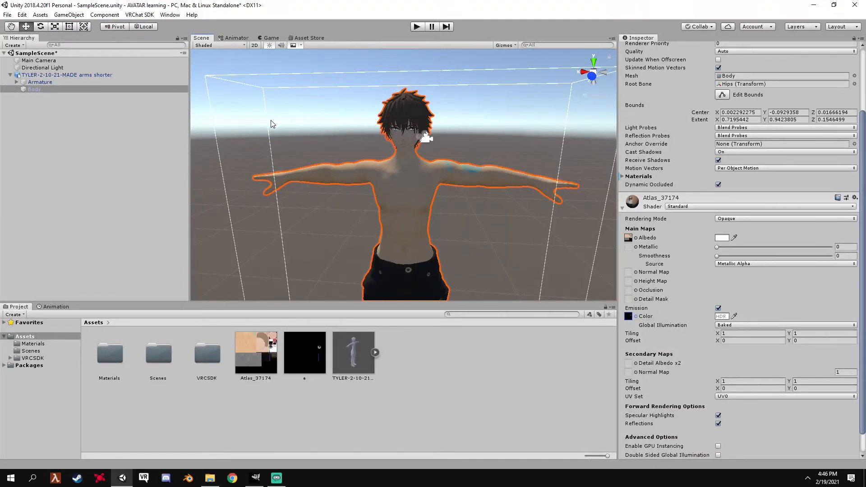
{"action": "left_click", "coordinate": [207, 156]}
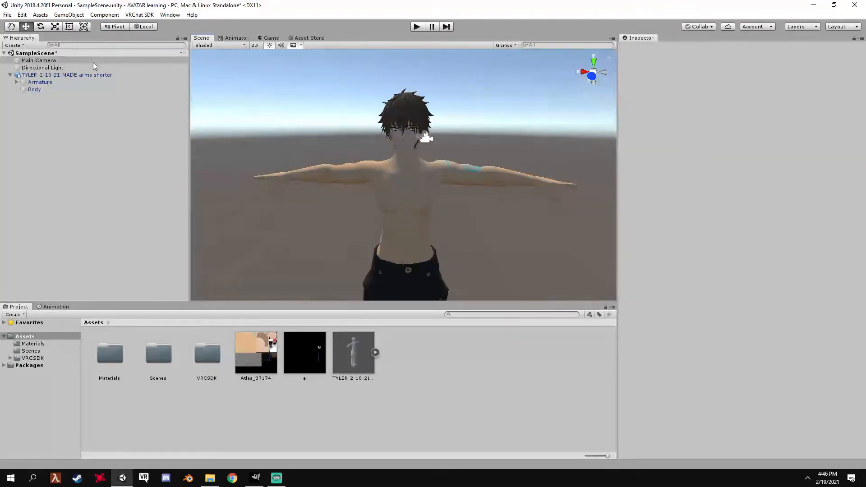
Step: Set the Directional Light's X rotation to -37.5 to darken the scene, and inspect the avatar's glowing pants strips and eyes
{"action": "left_click", "coordinate": [92, 67]}
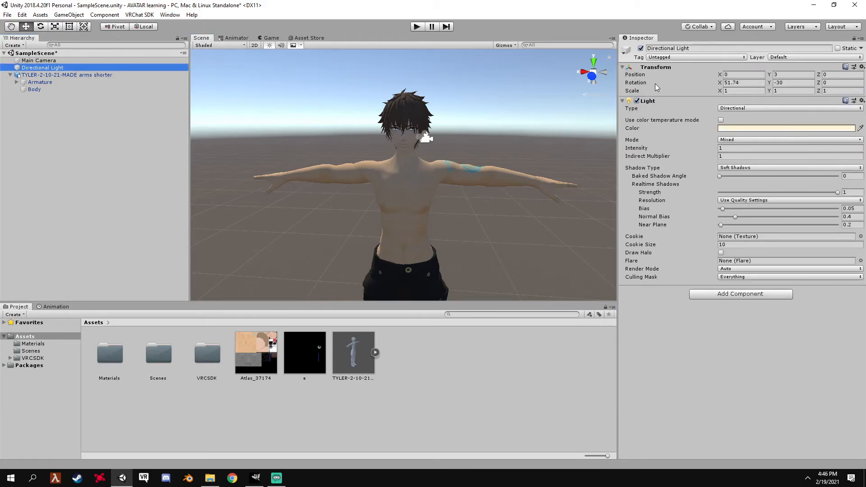
{"action": "left_click_drag", "start_coordinate": [719, 80], "coordinate": [529, 126]}
{"action": "left_click_drag", "start_coordinate": [456, 185], "coordinate": [442, 74]}
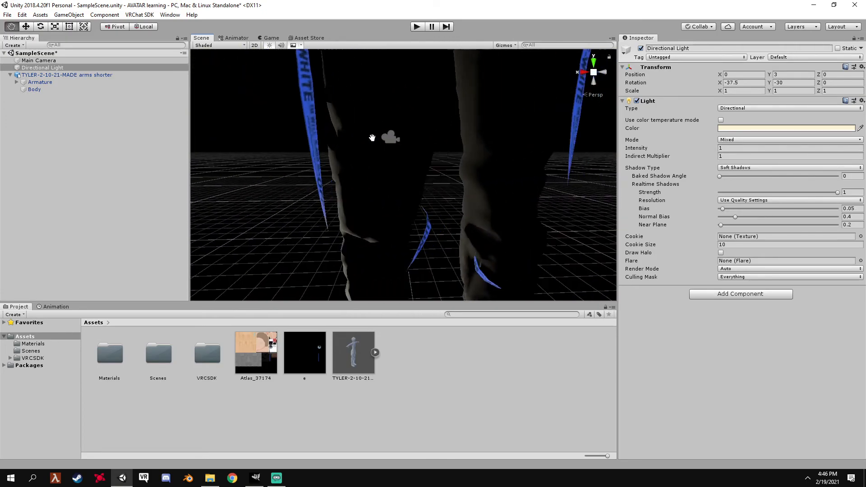
{"action": "scroll", "coordinate": [407, 145], "scroll_direction": "down", "scroll_amount": 5}
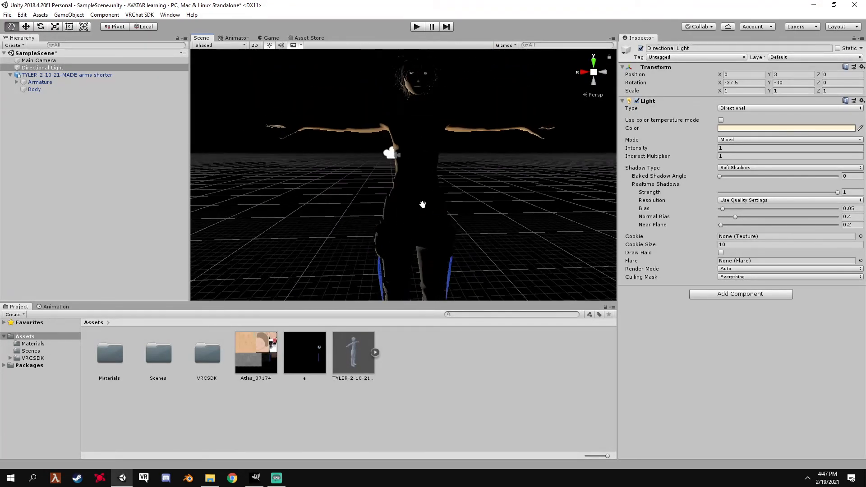